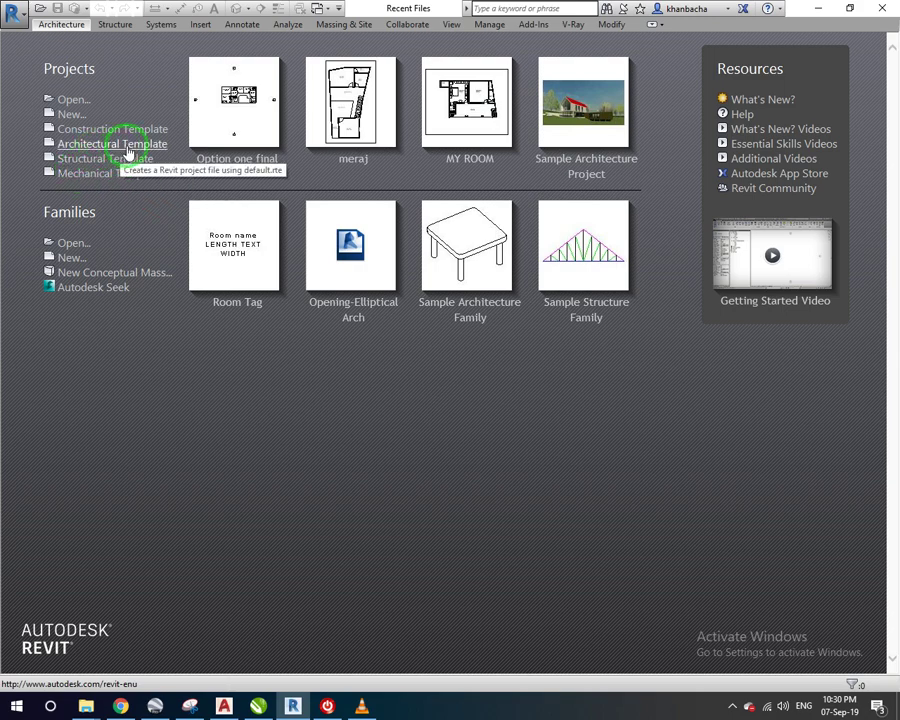
- Create a new project from the Architectural Template and open its North elevation view
{"action": "left_click", "coordinate": [128, 147]}
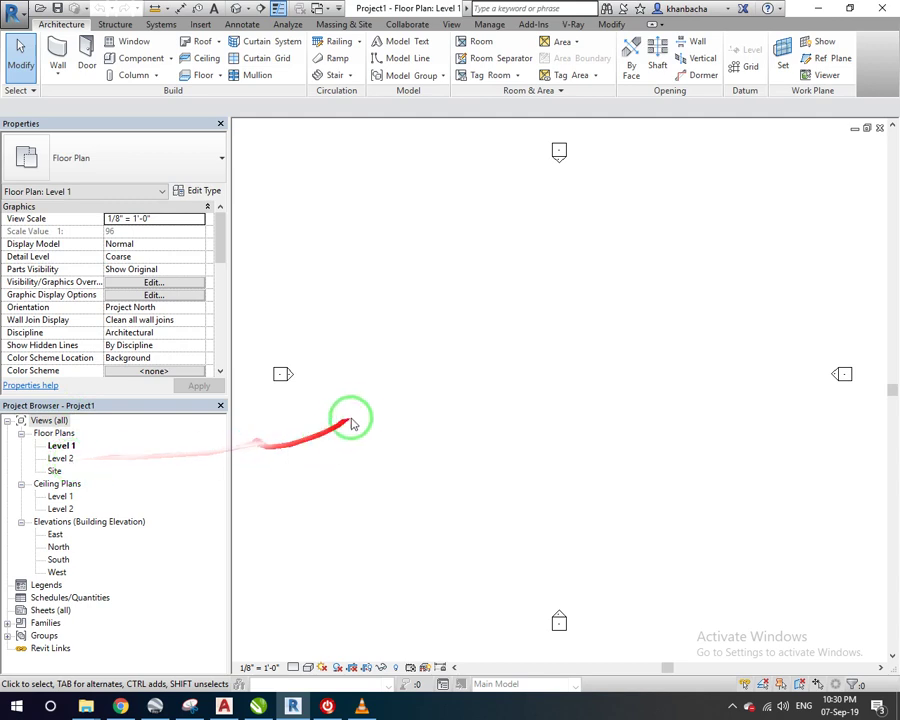
{"action": "double_click", "coordinate": [58, 547]}
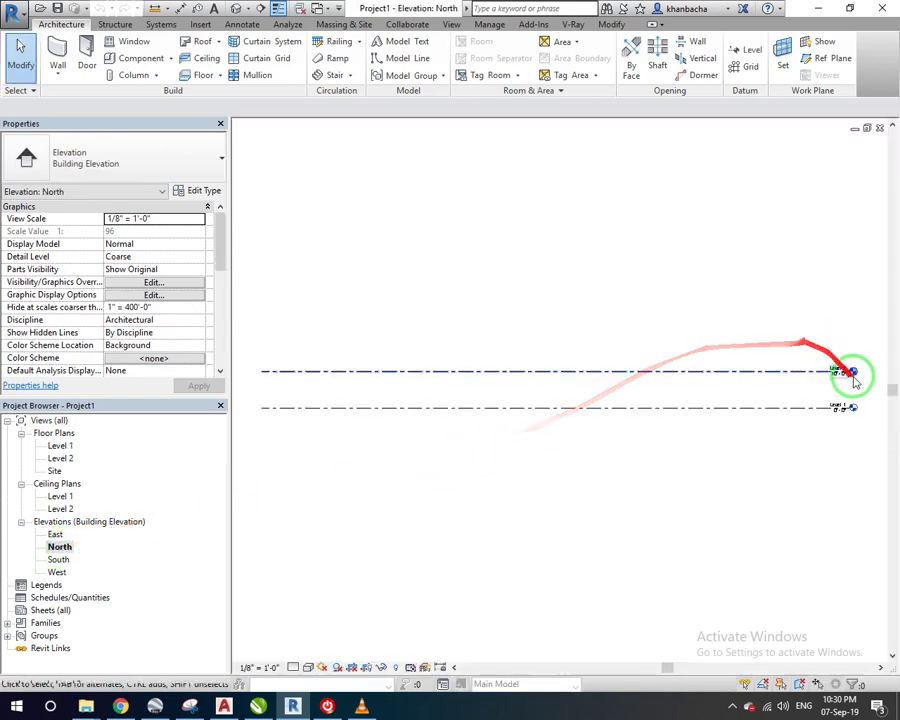
- Rename Level 1 as "Plinth Level" and apply the new name to its corresponding views
{"action": "scroll", "coordinate": [852, 382], "scroll_direction": "up", "scroll_amount": 5}
{"action": "middle_click_drag", "start_coordinate": [849, 387], "coordinate": [717, 384]}
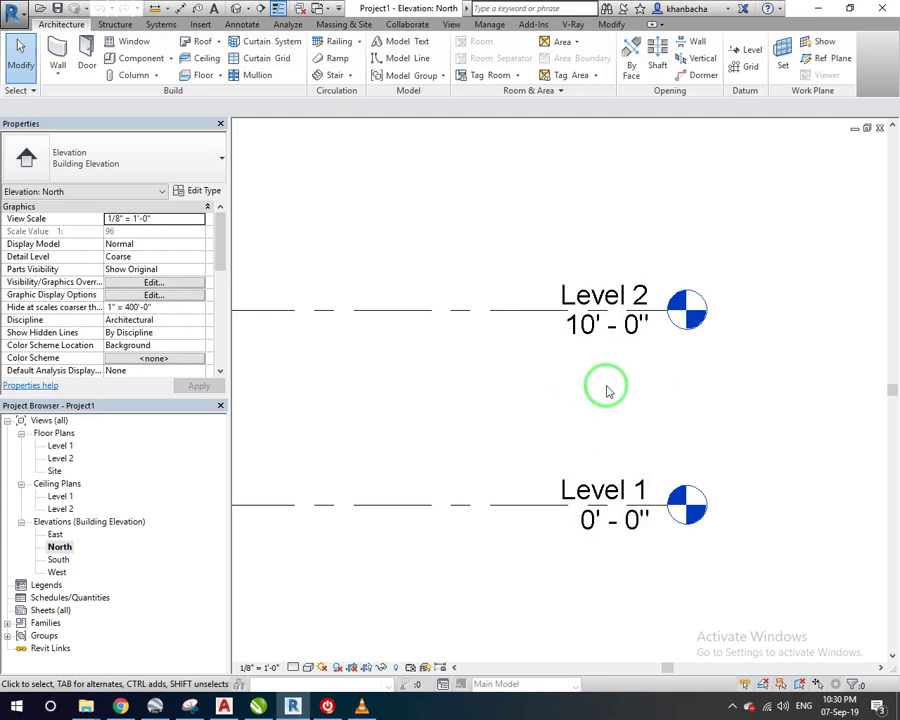
{"action": "left_click", "coordinate": [626, 500]}
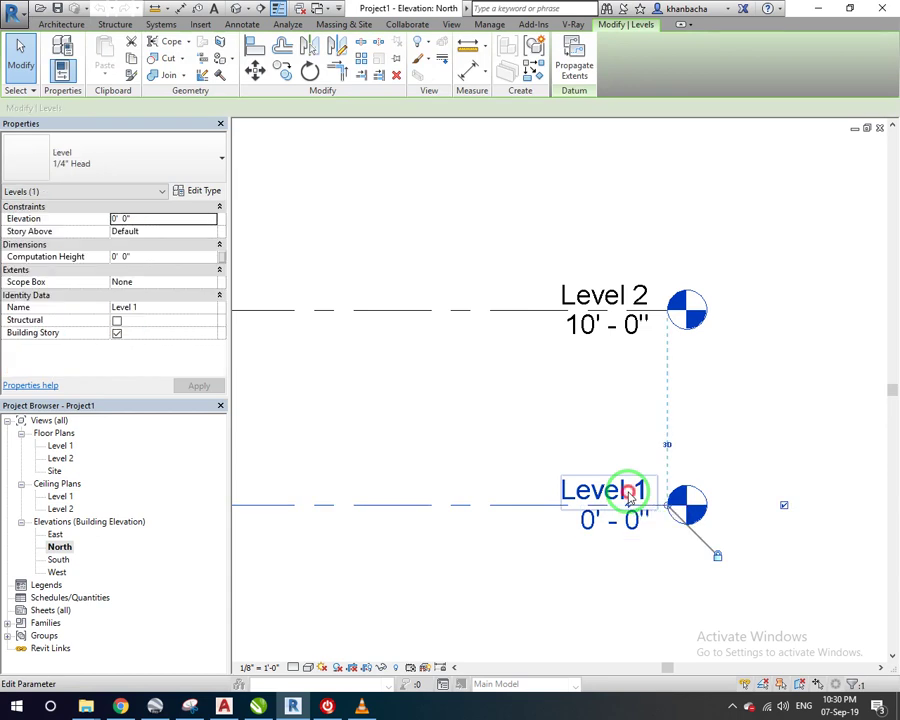
{"action": "left_click", "coordinate": [629, 496]}
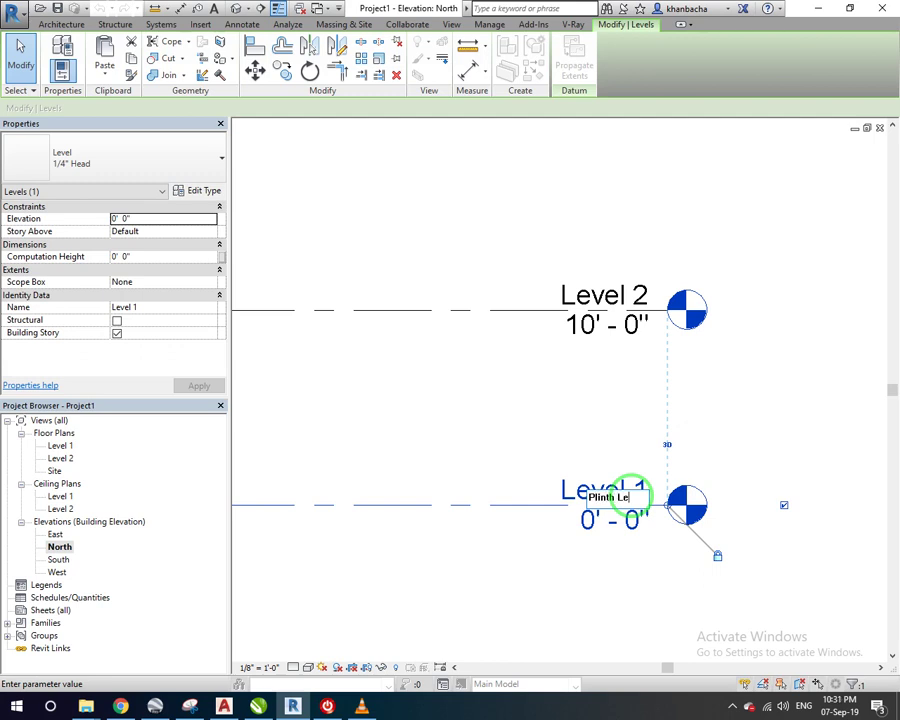
{"action": "left_click", "coordinate": [541, 546]}
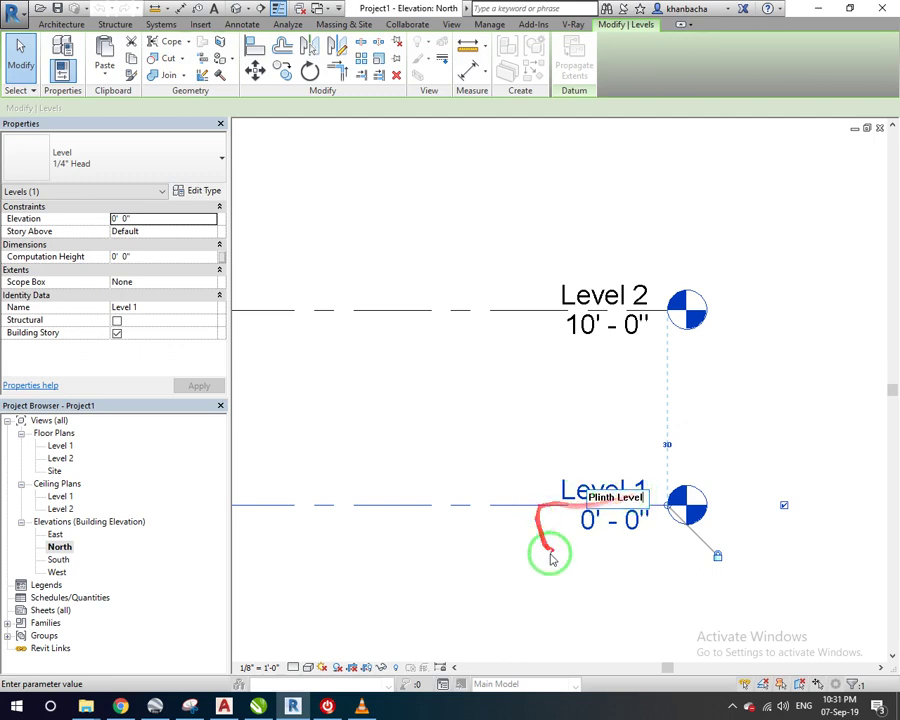
{"action": "left_click", "coordinate": [486, 364]}
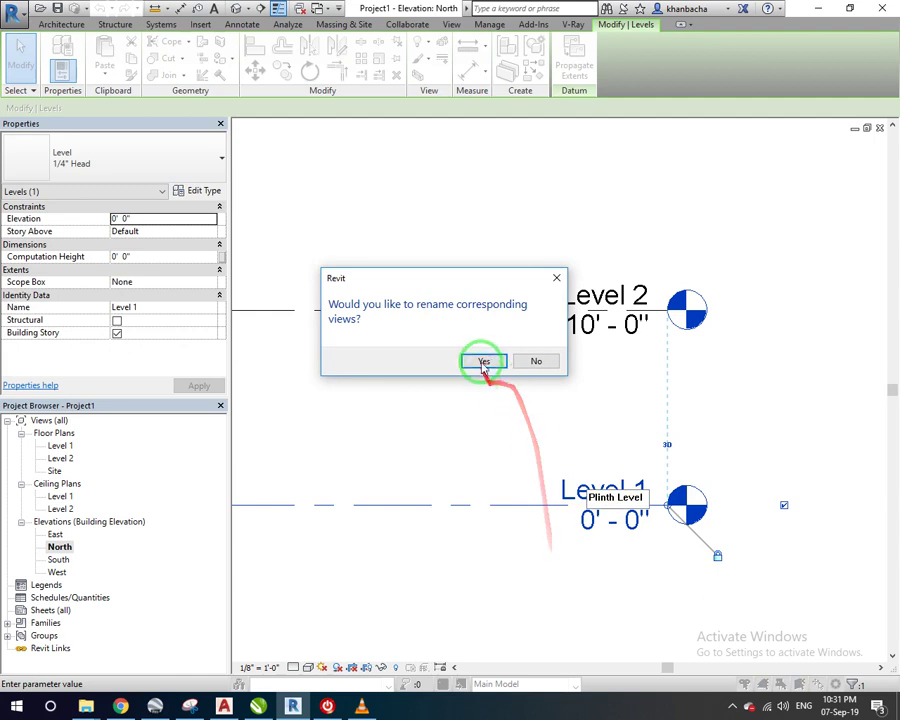
- Rename Level 2 as "Ground Floor Wall End" and apply the new name to its corresponding views
{"action": "double_click", "coordinate": [622, 298]}
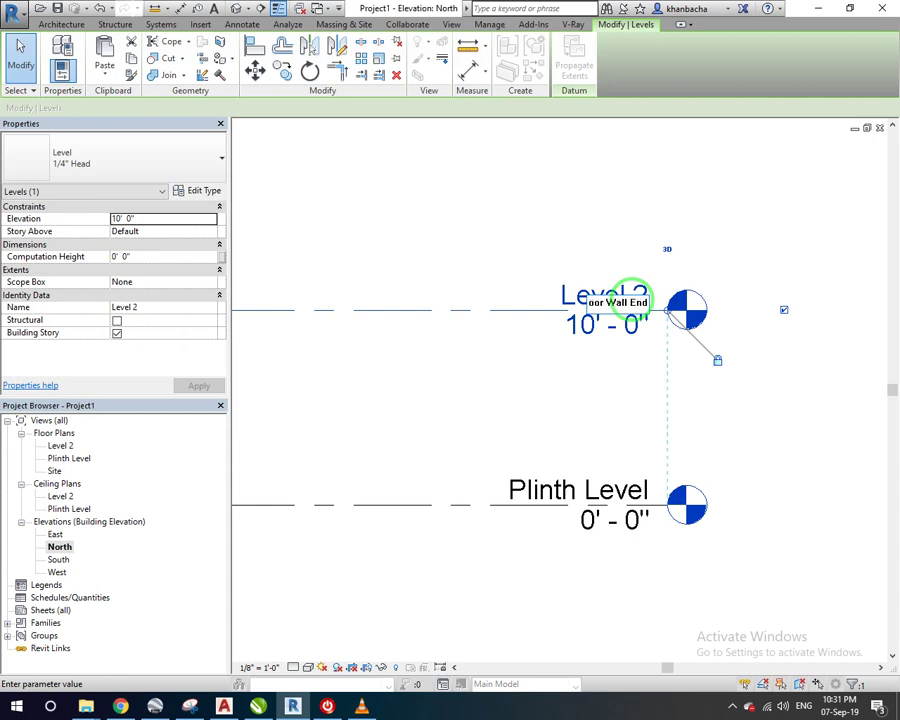
{"action": "left_click", "coordinate": [490, 374]}
{"action": "left_click", "coordinate": [492, 362]}
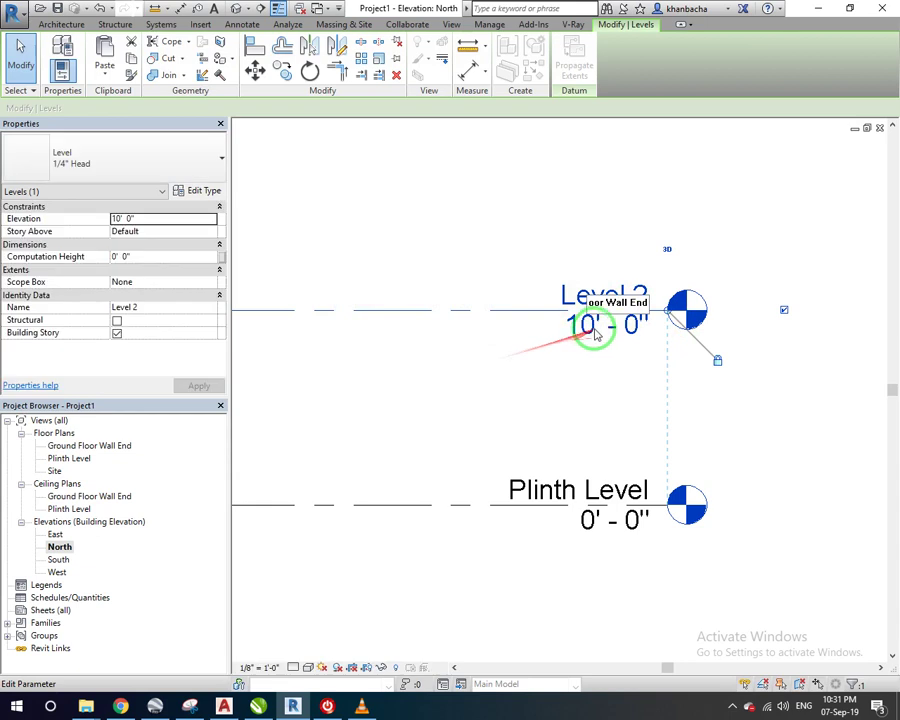
- Set the elevation of the Ground Floor Wall End level to 11' 0"
{"action": "left_click", "coordinate": [592, 326]}
{"action": "left_click_drag", "start_coordinate": [603, 320], "coordinate": [580, 329]}
{"action": "type", "text": "11' 0\""}
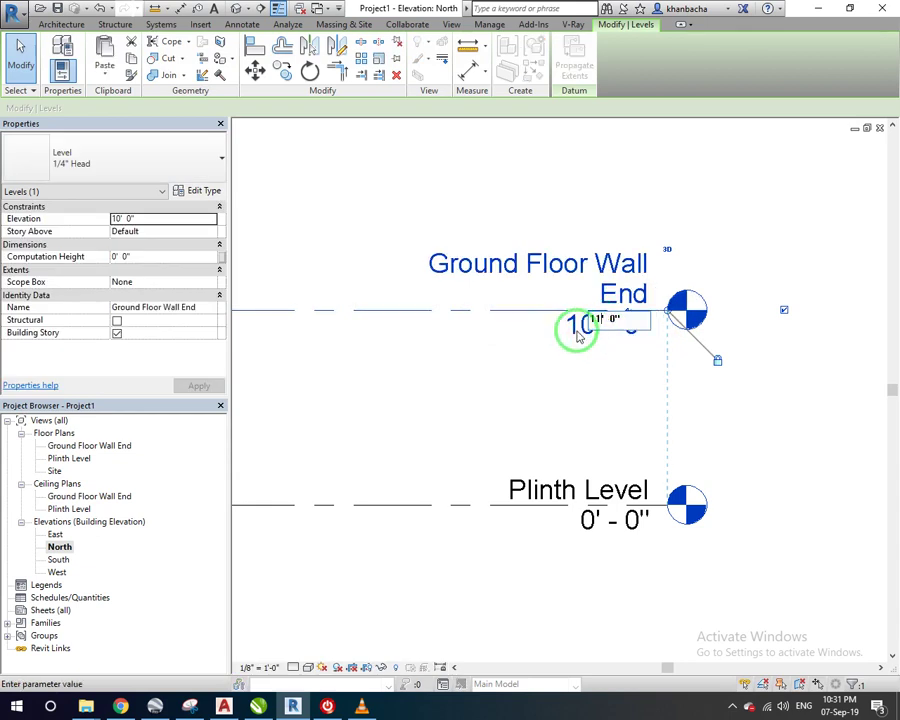
{"action": "key", "text": "Return"}
{"action": "left_click", "coordinate": [553, 372]}
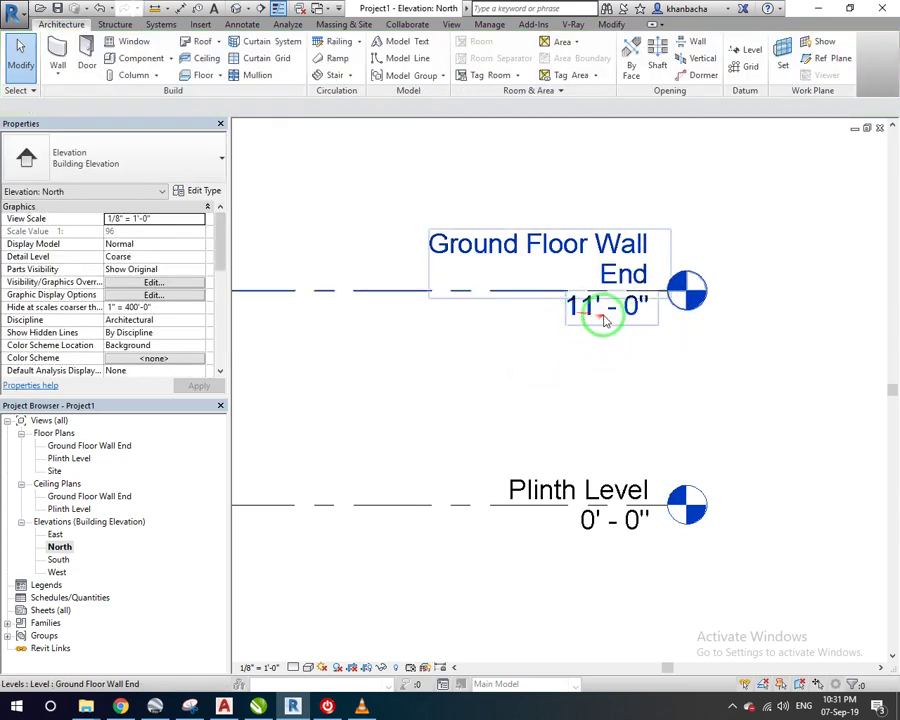
- Change the Ground Floor Wall End elevation to 10' 6", and reset it to 10'
{"action": "double_click", "coordinate": [622, 318]}
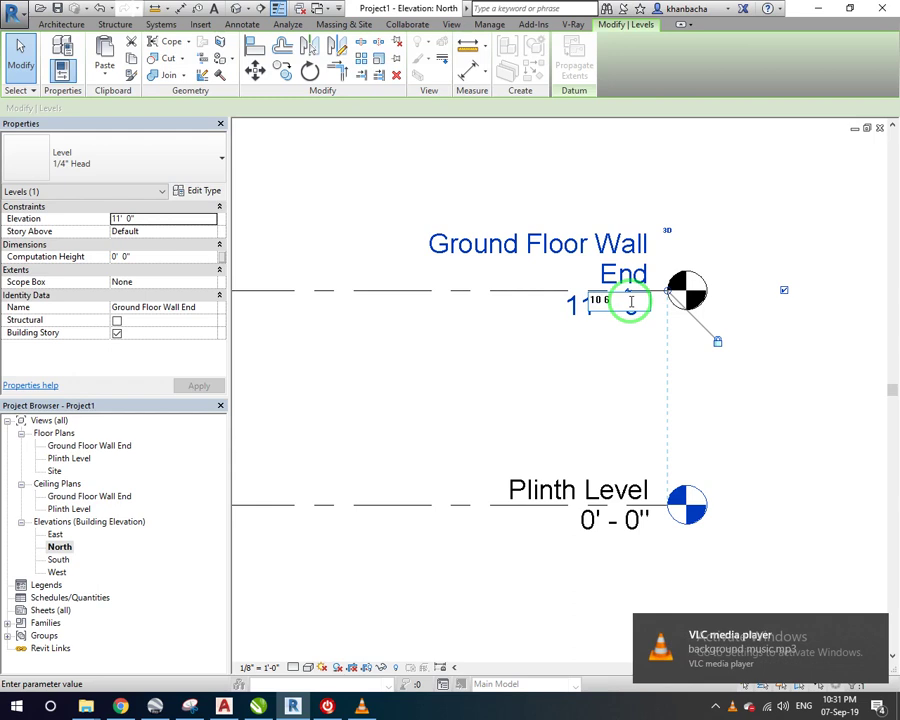
{"action": "key", "text": "Return"}
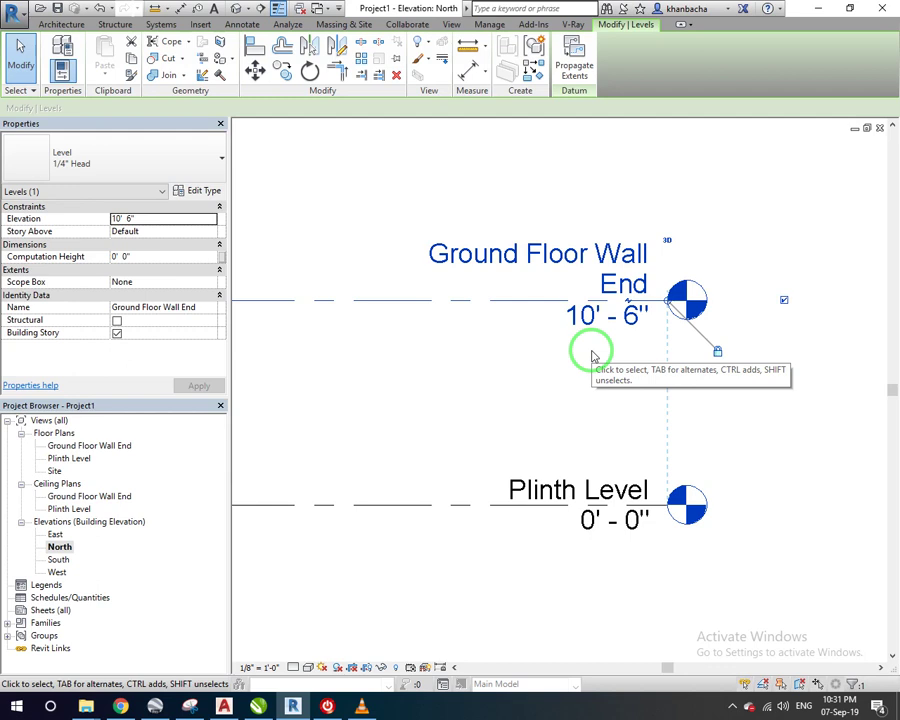
{"action": "left_click", "coordinate": [600, 322]}
{"action": "left_click", "coordinate": [624, 319]}
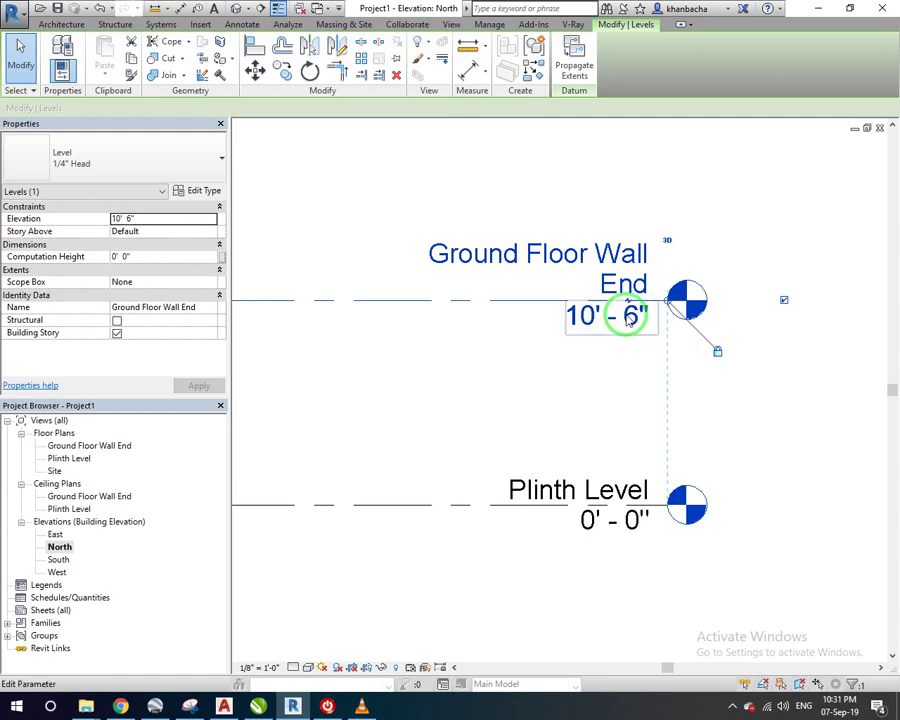
{"action": "left_click", "coordinate": [636, 320]}
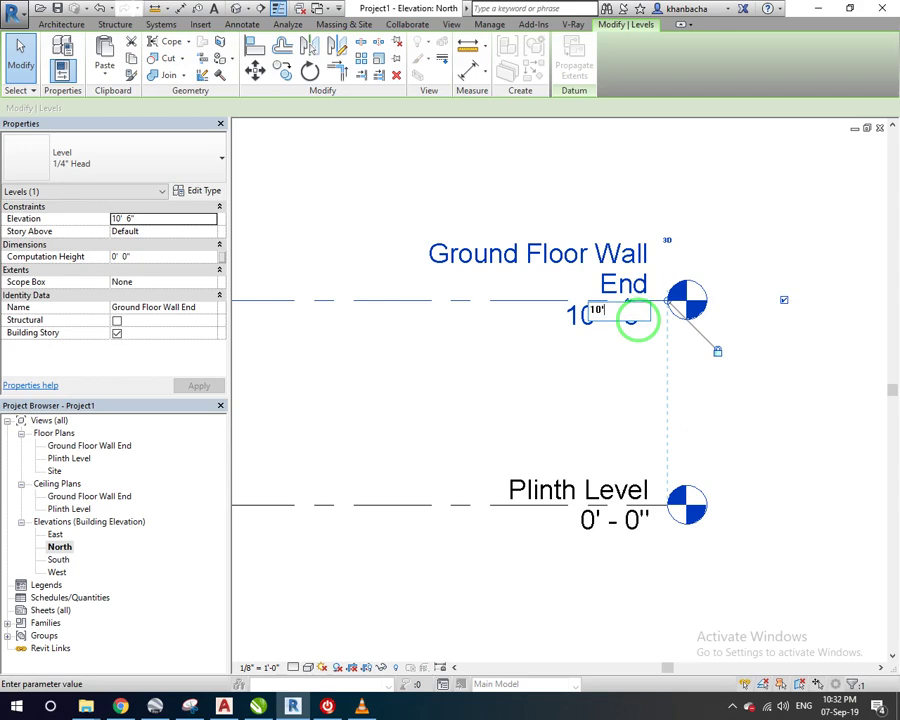
{"action": "type", "text": "10'"}
{"action": "key", "text": "Return"}
{"action": "left_click", "coordinate": [557, 378]}
- Set the Ground Floor Wall End level's elevation to 10'6"
{"action": "double_click", "coordinate": [620, 326]}
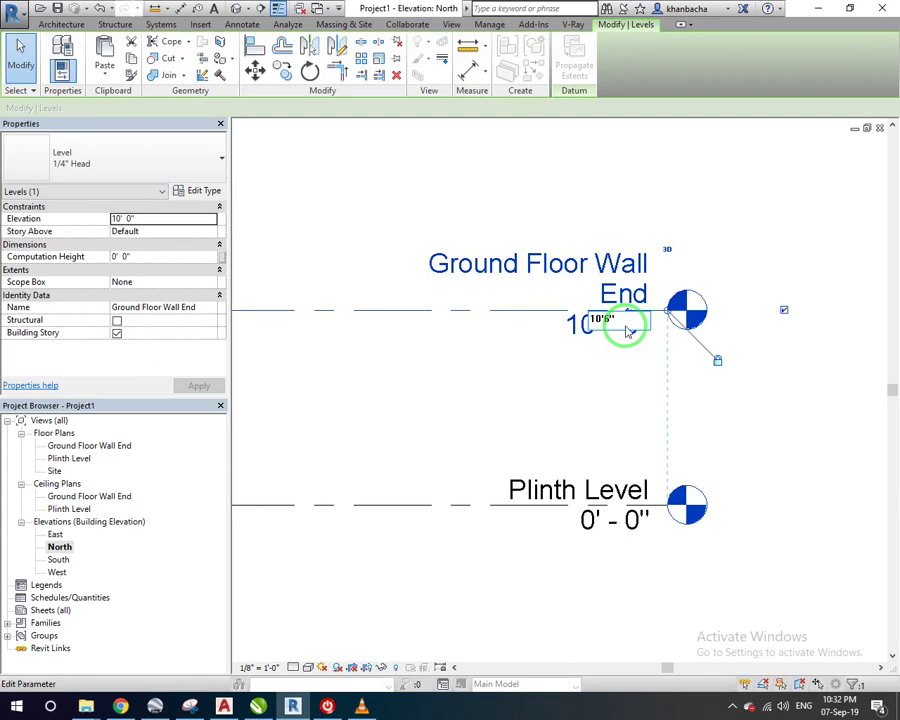
{"action": "type", "text": "10'6\""}
{"action": "key", "text": "Return"}
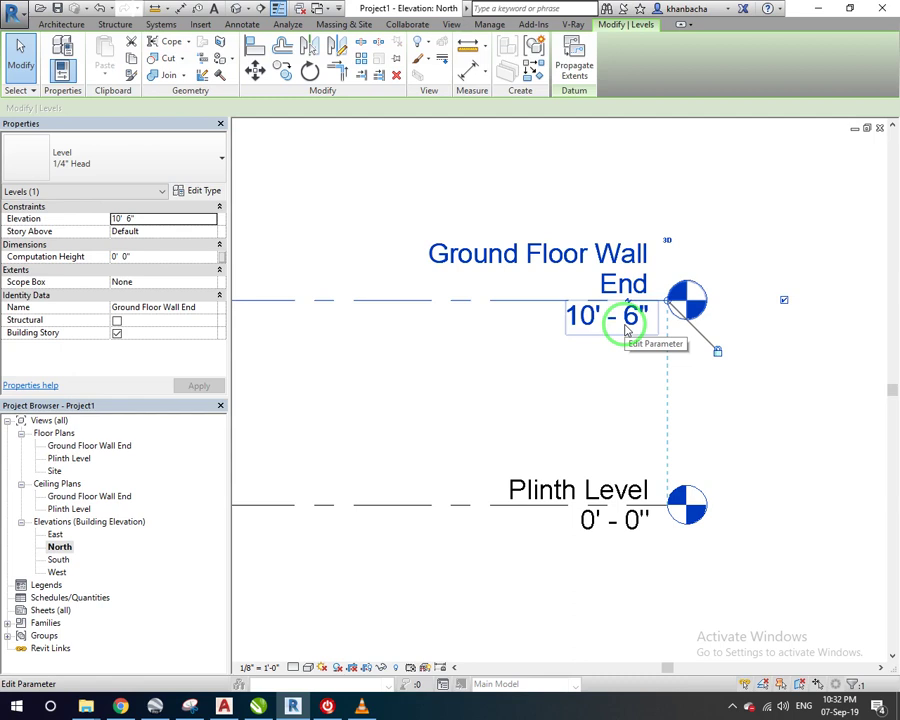
- Set the Ground Floor Wall End level's elevation to 11'
{"action": "left_click", "coordinate": [625, 323]}
{"action": "left_click", "coordinate": [626, 324]}
{"action": "left_click", "coordinate": [628, 322]}
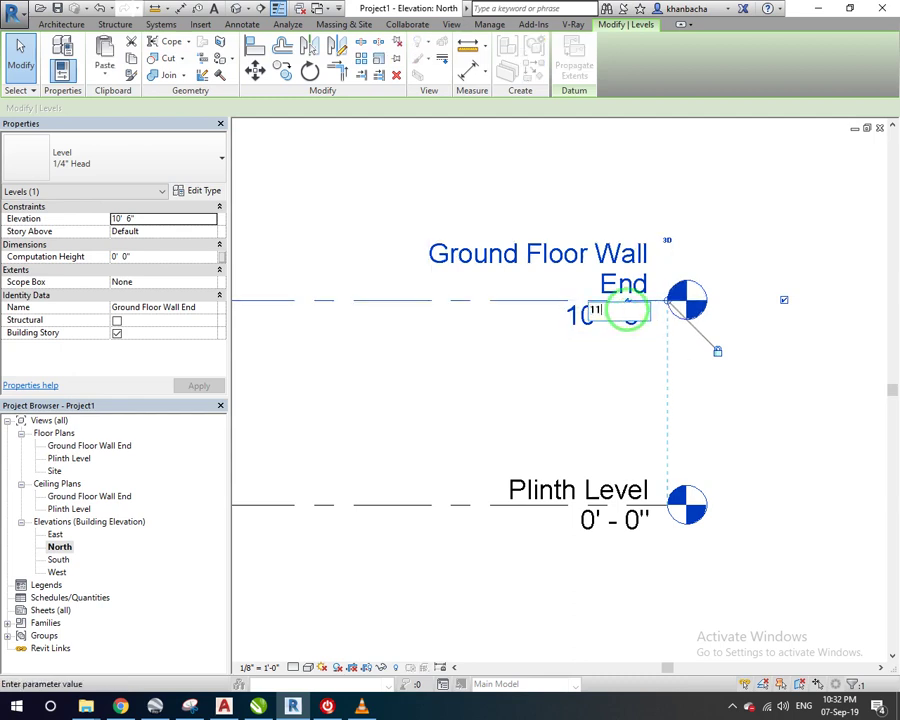
{"action": "type", "text": "11"}
{"action": "key", "text": "Return"}
{"action": "left_click", "coordinate": [545, 368]}
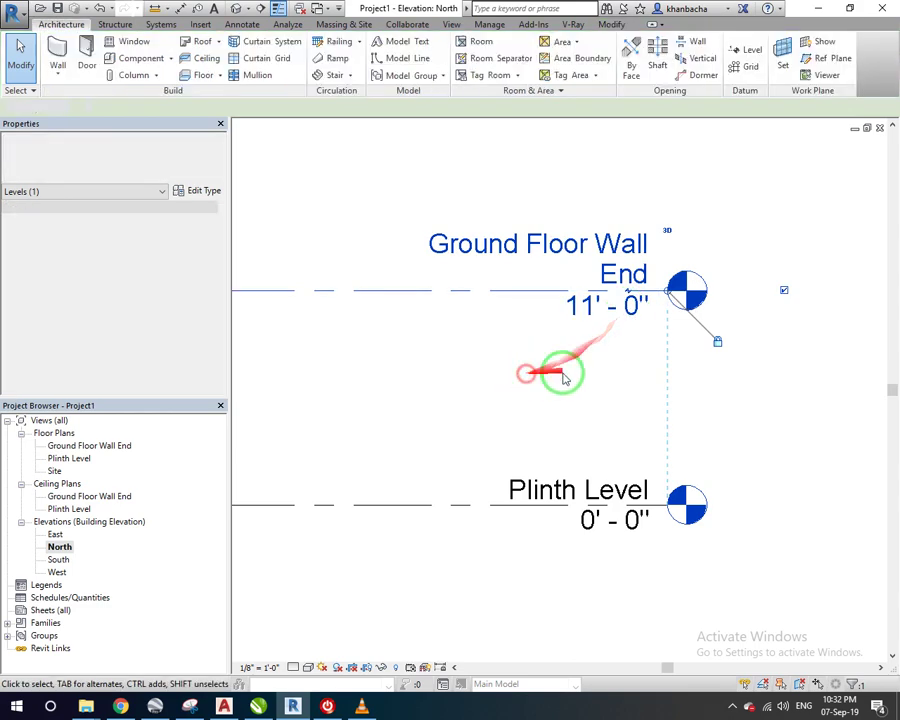
- Copy the Ground Floor Wall End level vertically upward by 6"
{"action": "scroll", "coordinate": [665, 292], "scroll_direction": "down", "scroll_amount": 2}
{"action": "scroll", "coordinate": [670, 290], "scroll_direction": "up", "scroll_amount": 2}
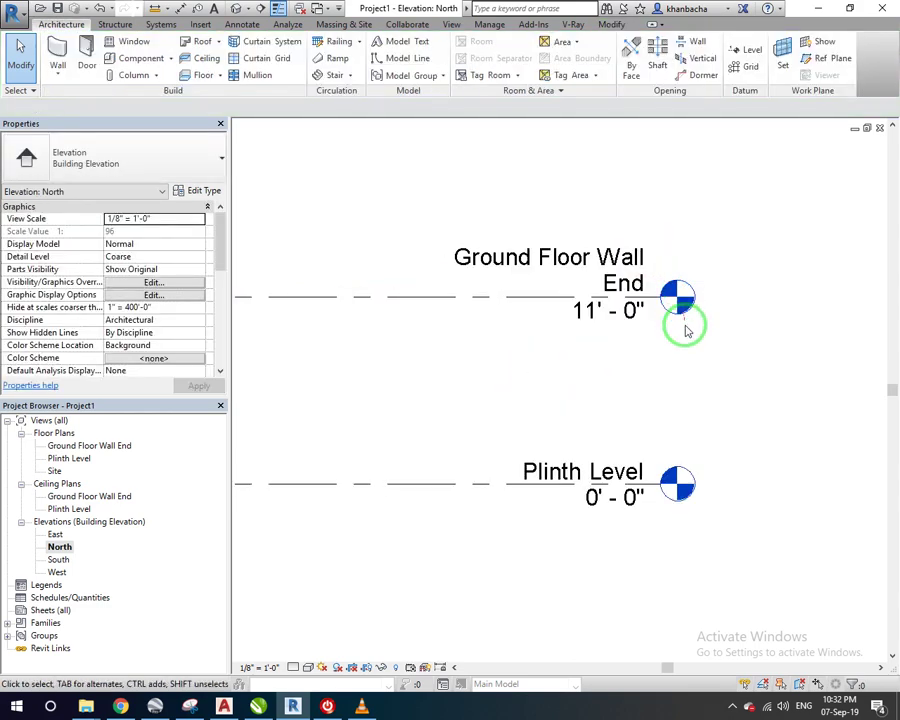
{"action": "scroll", "coordinate": [680, 322], "scroll_direction": "down", "scroll_amount": 2}
{"action": "scroll", "coordinate": [590, 300], "scroll_direction": "down", "scroll_amount": 2}
{"action": "scroll", "coordinate": [588, 301], "scroll_direction": "up", "scroll_amount": 5}
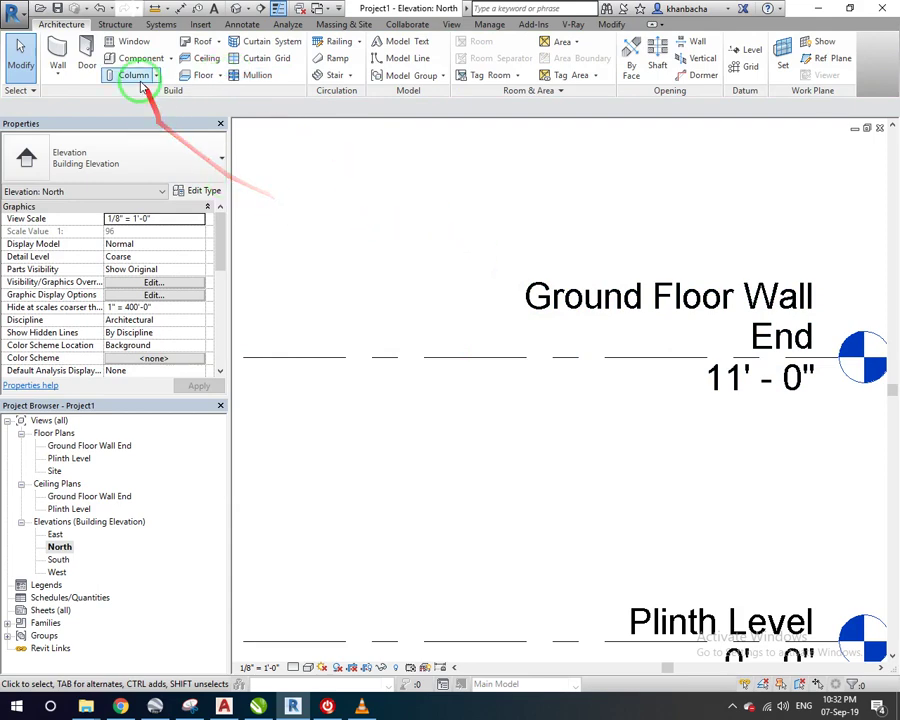
{"action": "left_click", "coordinate": [489, 366]}
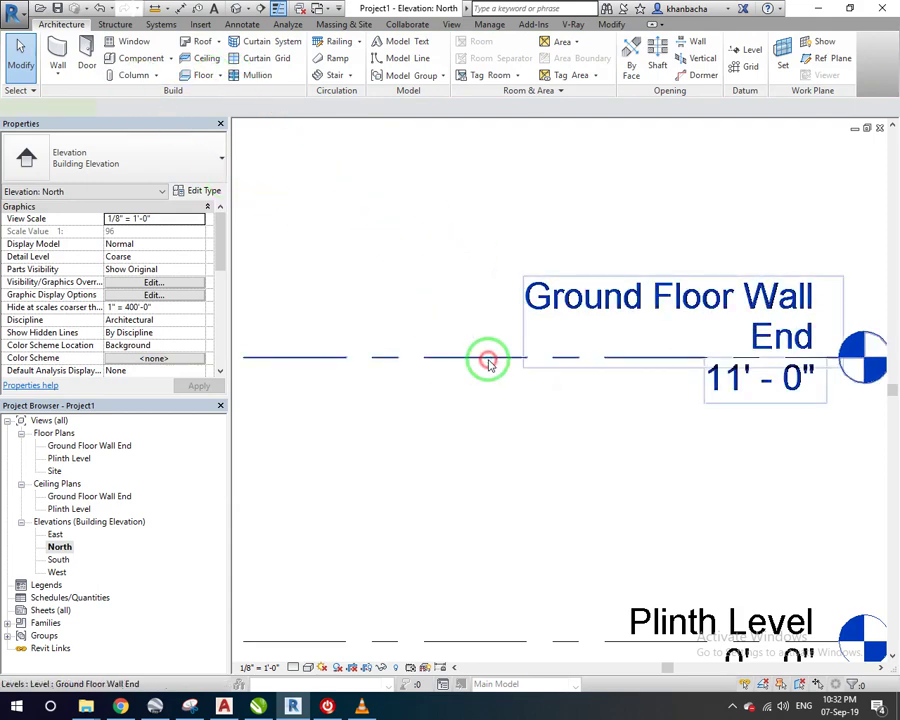
{"action": "left_click", "coordinate": [488, 362]}
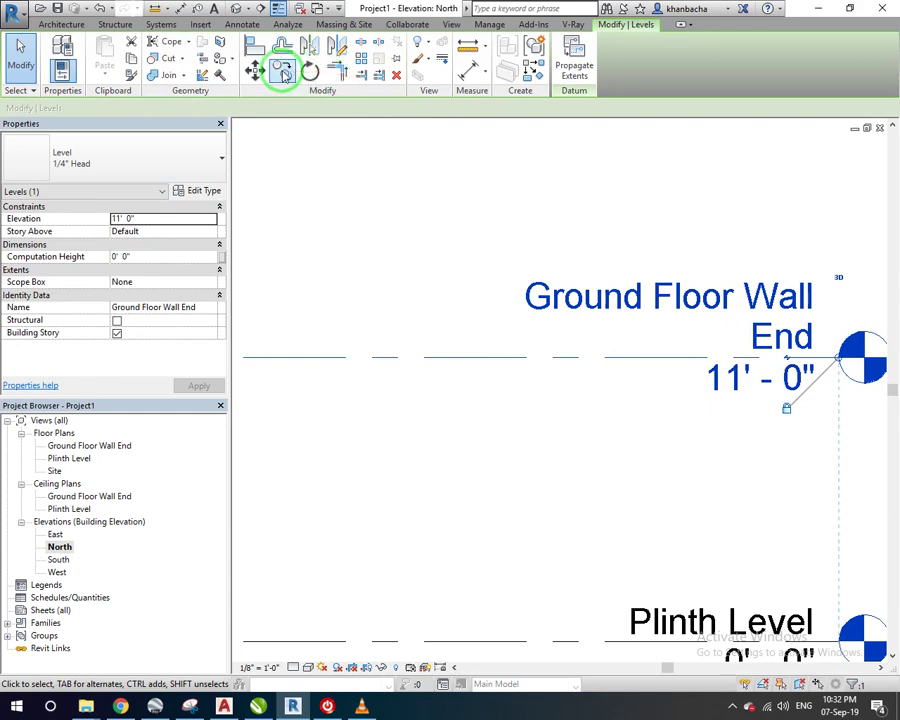
{"action": "left_click", "coordinate": [282, 71]}
{"action": "left_click", "coordinate": [456, 360]}
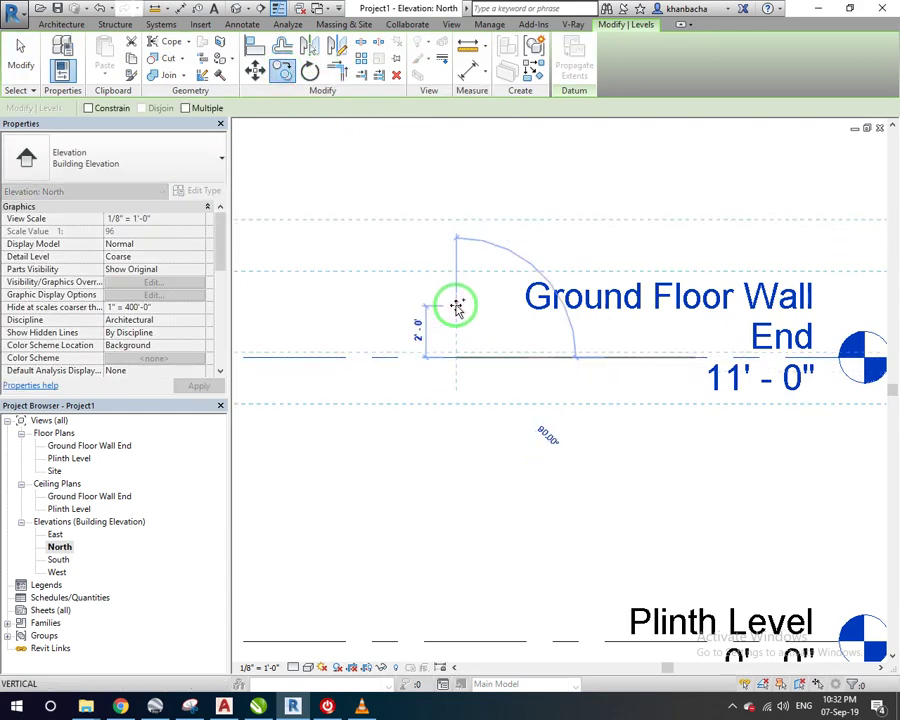
{"action": "type", "text": "6'"}
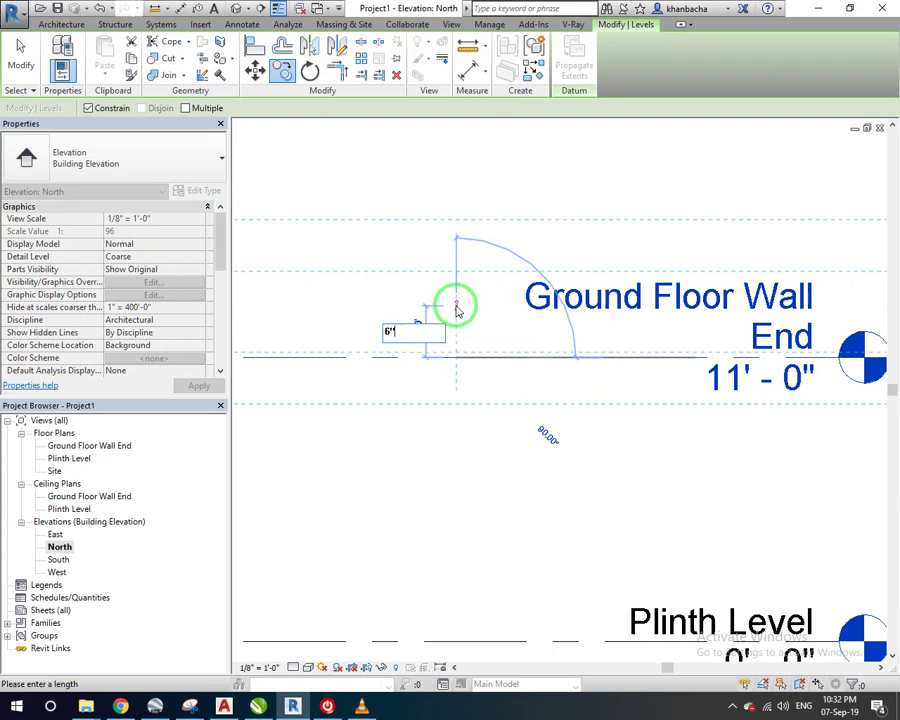
{"action": "key", "text": "Return"}
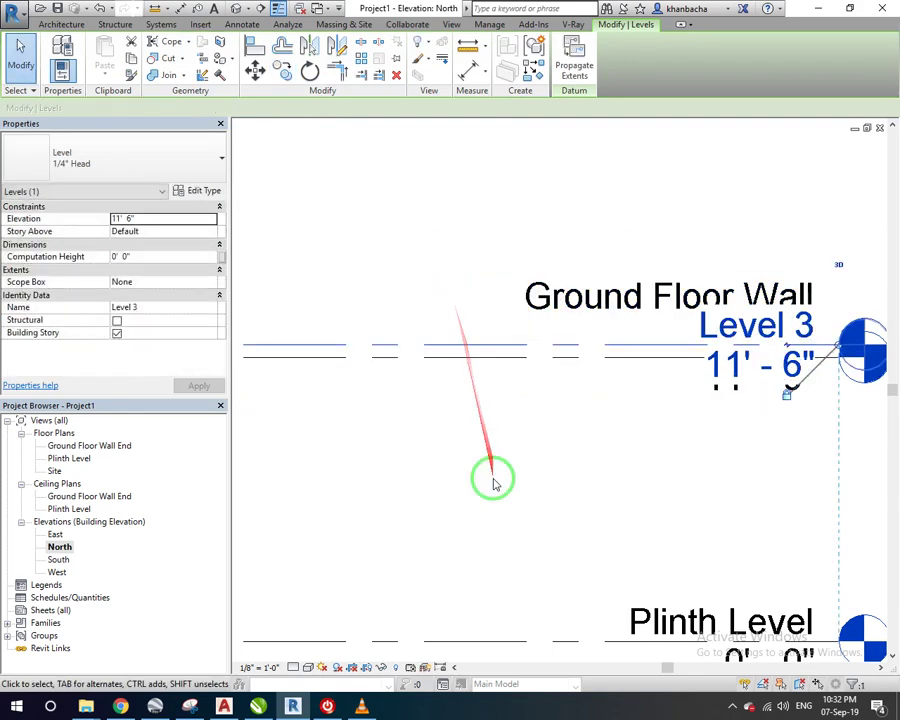
- Rename the copied level above Ground Floor Wall End as "1st Floor"
{"action": "left_click", "coordinate": [492, 476]}
{"action": "left_click", "coordinate": [722, 340]}
{"action": "left_click", "coordinate": [790, 338]}
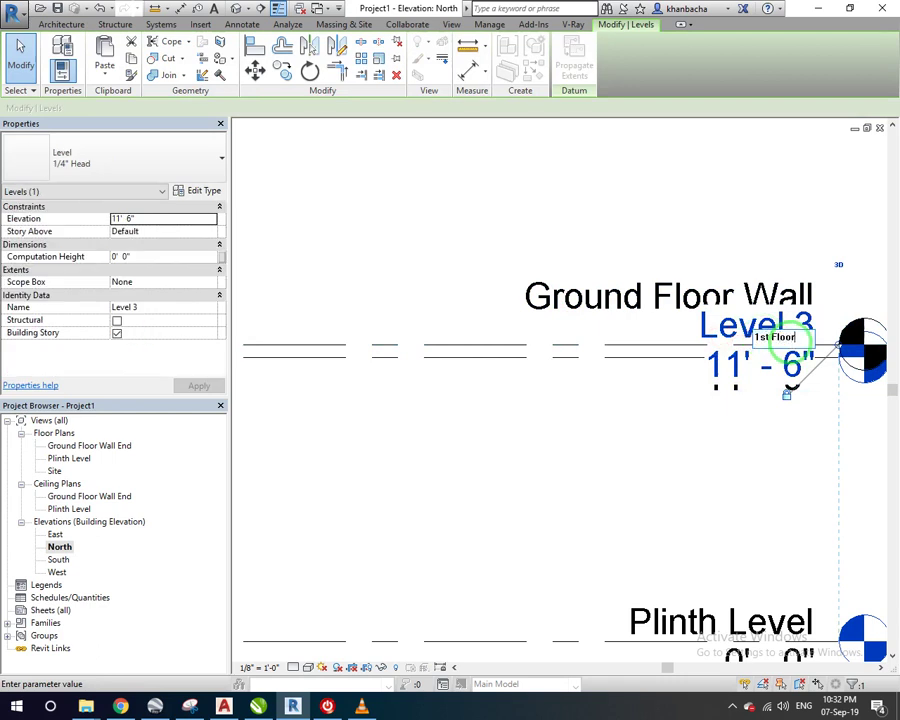
{"action": "type", "text": "1st Floor"}
{"action": "left_click", "coordinate": [488, 482]}
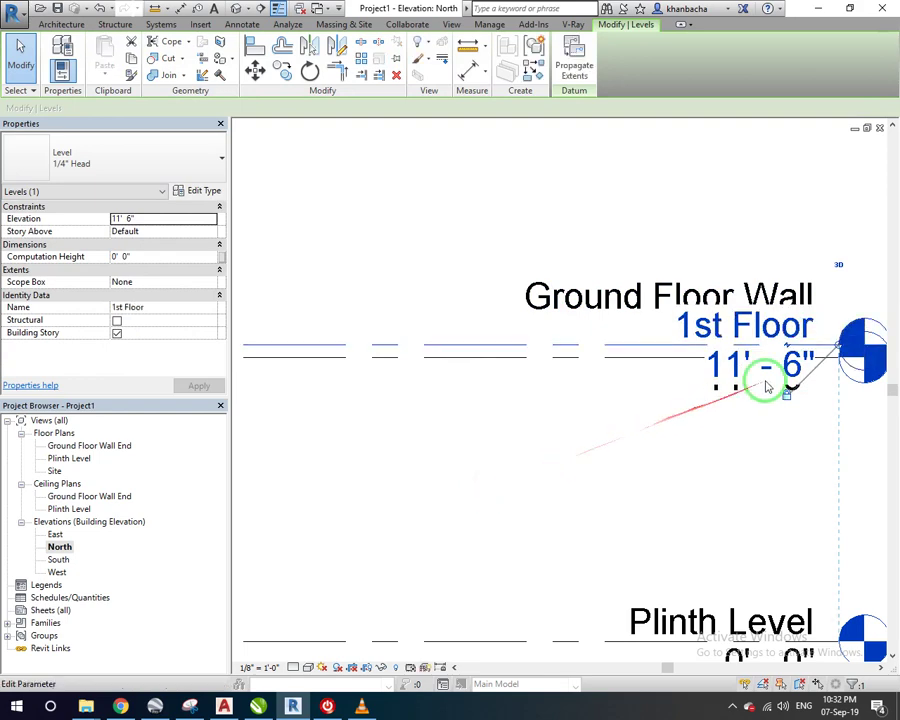
- Set the North elevation's view scale to 1/4" = 1'-0" to shrink the overlapping level labels
{"action": "scroll", "coordinate": [822, 340], "scroll_direction": "up", "scroll_amount": 1}
{"action": "scroll", "coordinate": [822, 340], "scroll_direction": "up", "scroll_amount": 1}
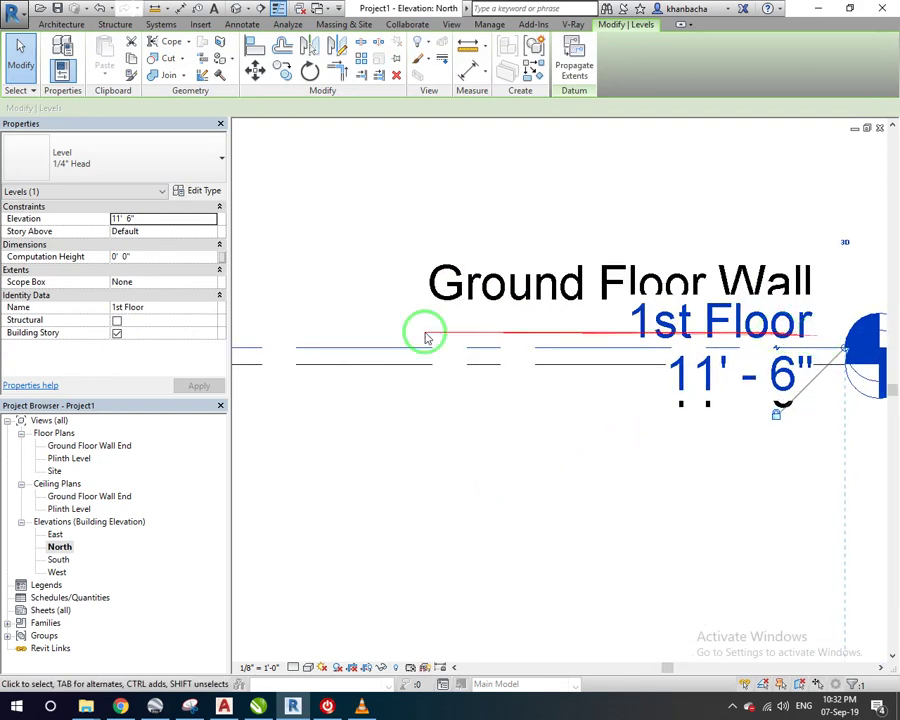
{"action": "left_click", "coordinate": [266, 667]}
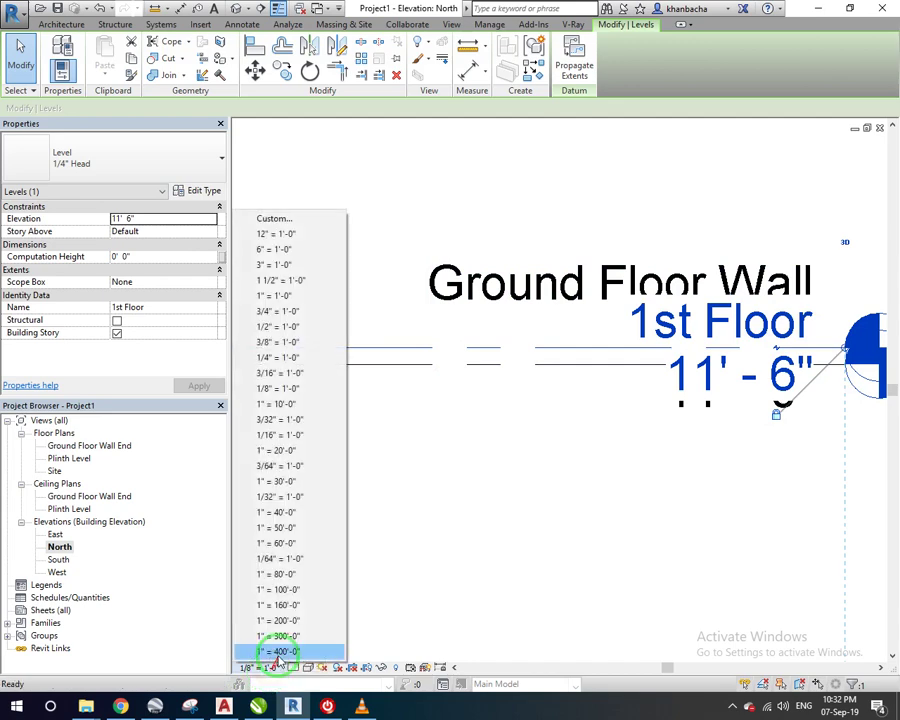
{"action": "left_click", "coordinate": [290, 357]}
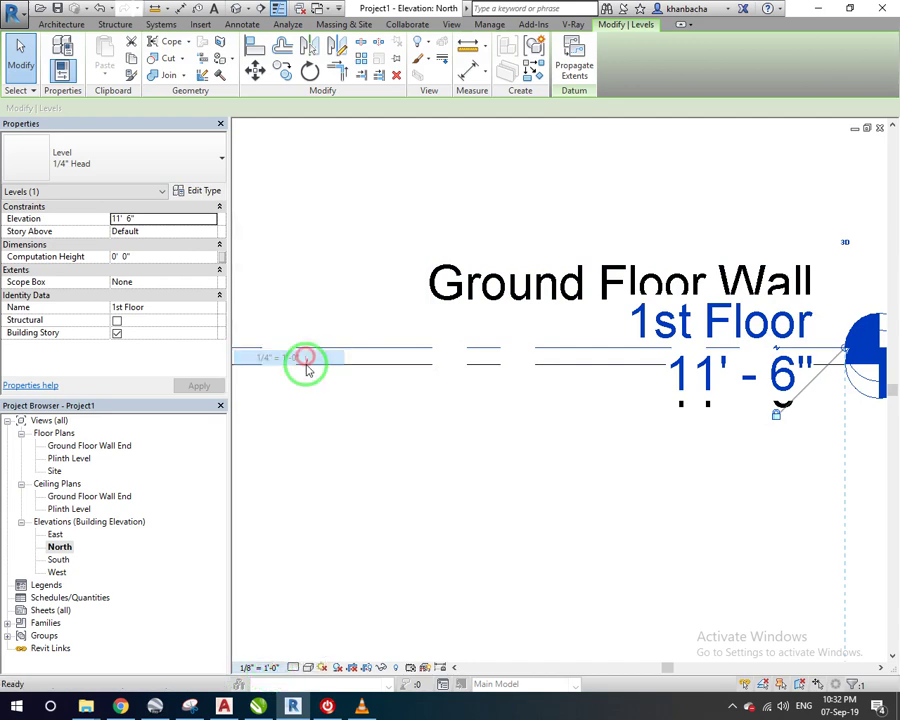
{"action": "key", "text": "Escape"}
{"action": "middle_click_drag", "start_coordinate": [866, 392], "coordinate": [703, 354]}
{"action": "scroll", "coordinate": [697, 315], "scroll_direction": "down", "scroll_amount": 2}
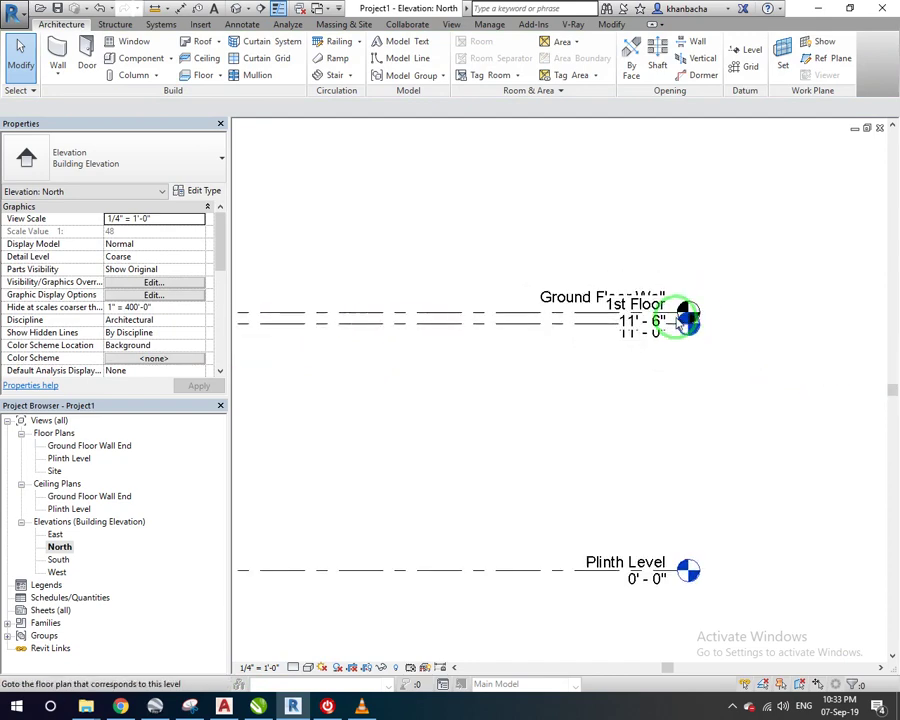
{"action": "scroll", "coordinate": [683, 326], "scroll_direction": "up", "scroll_amount": 2}
{"action": "scroll", "coordinate": [680, 325], "scroll_direction": "up", "scroll_amount": 2}
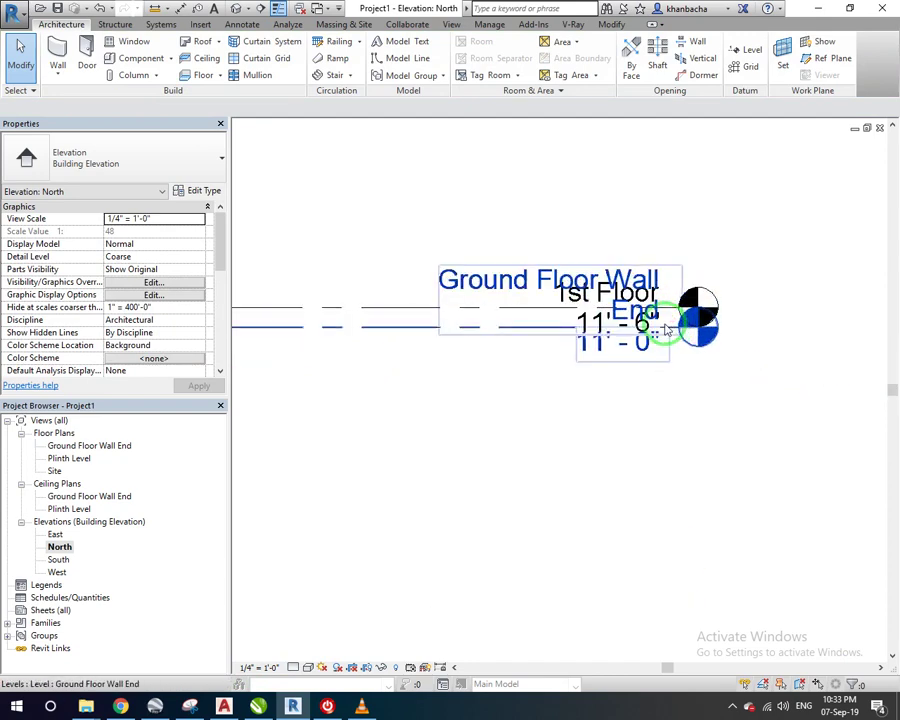
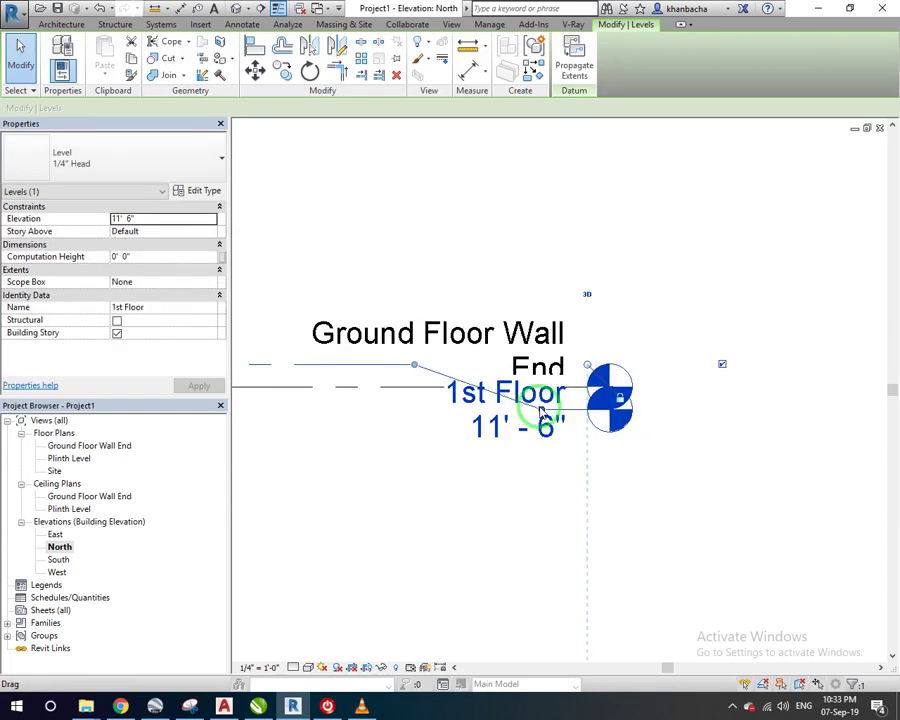
- Raise the 1st Floor level's head and label on its elbow so they sit clear above the Ground Floor Wall End label
{"action": "left_click_drag", "start_coordinate": [537, 400], "coordinate": [530, 265]}
{"action": "left_click", "coordinate": [745, 267]}
{"action": "scroll", "coordinate": [745, 267], "scroll_direction": "down", "scroll_amount": 1}
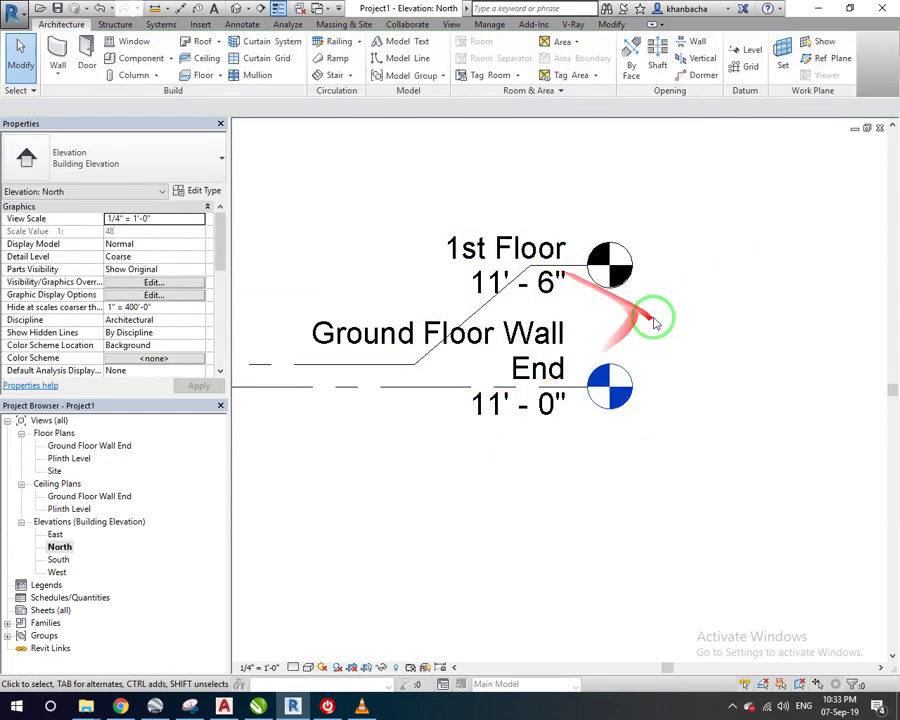
{"action": "scroll", "coordinate": [683, 360], "scroll_direction": "down", "scroll_amount": 1}
{"action": "scroll", "coordinate": [661, 395], "scroll_direction": "down", "scroll_amount": 2}
{"action": "scroll", "coordinate": [500, 326], "scroll_direction": "up", "scroll_amount": 2}
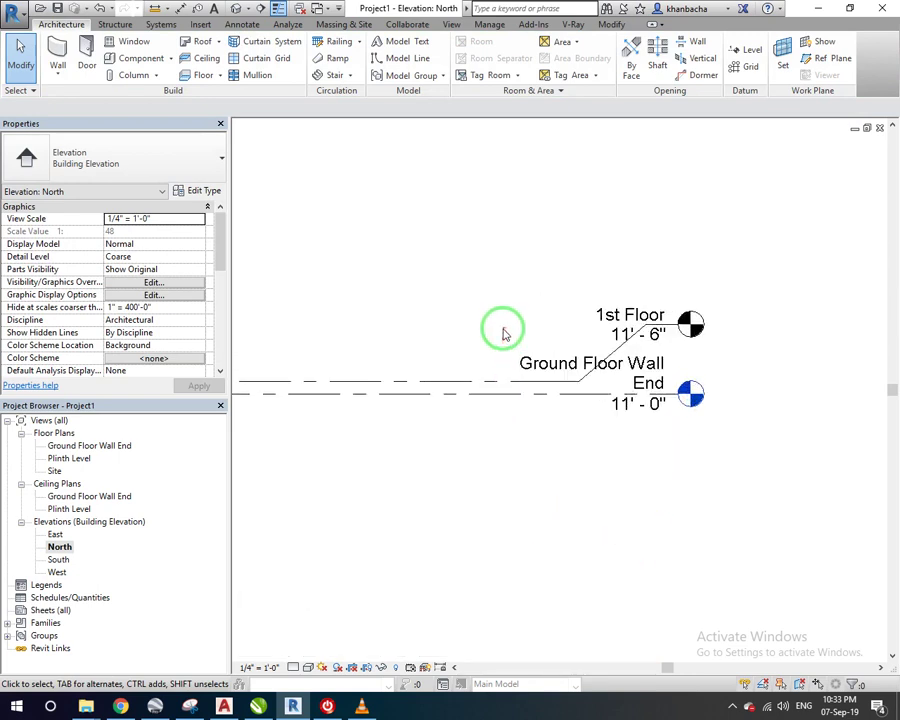
- Copy the 1st Floor level vertically upward to an elevation of 22' 0"
{"action": "middle_click_drag", "start_coordinate": [489, 363], "coordinate": [519, 392]}
{"action": "middle_click_drag", "start_coordinate": [494, 326], "coordinate": [516, 396]}
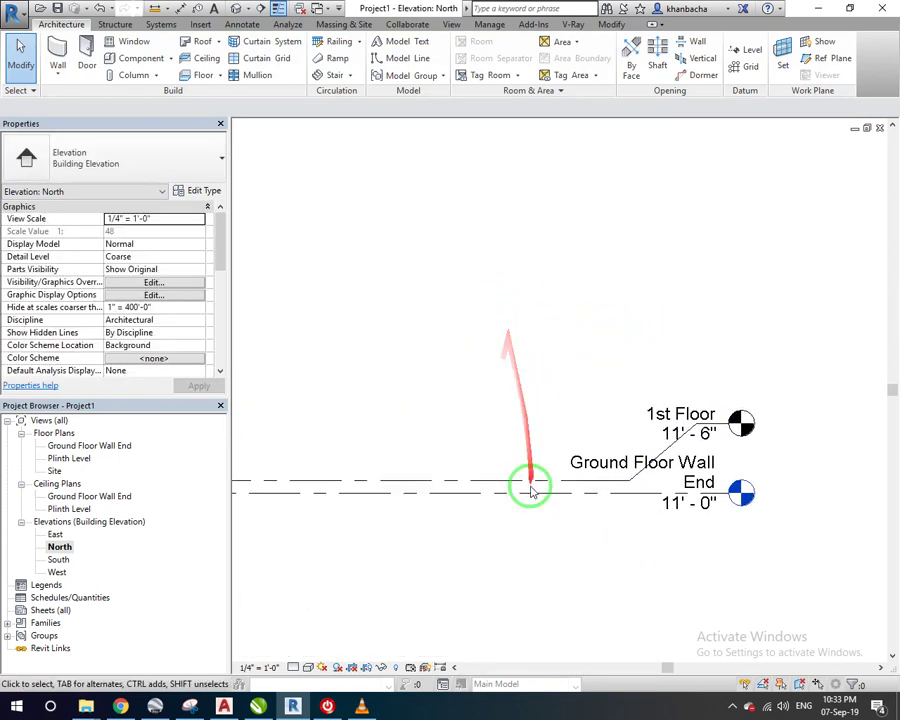
{"action": "left_click", "coordinate": [523, 479]}
{"action": "left_click", "coordinate": [523, 480]}
{"action": "left_click", "coordinate": [282, 70]}
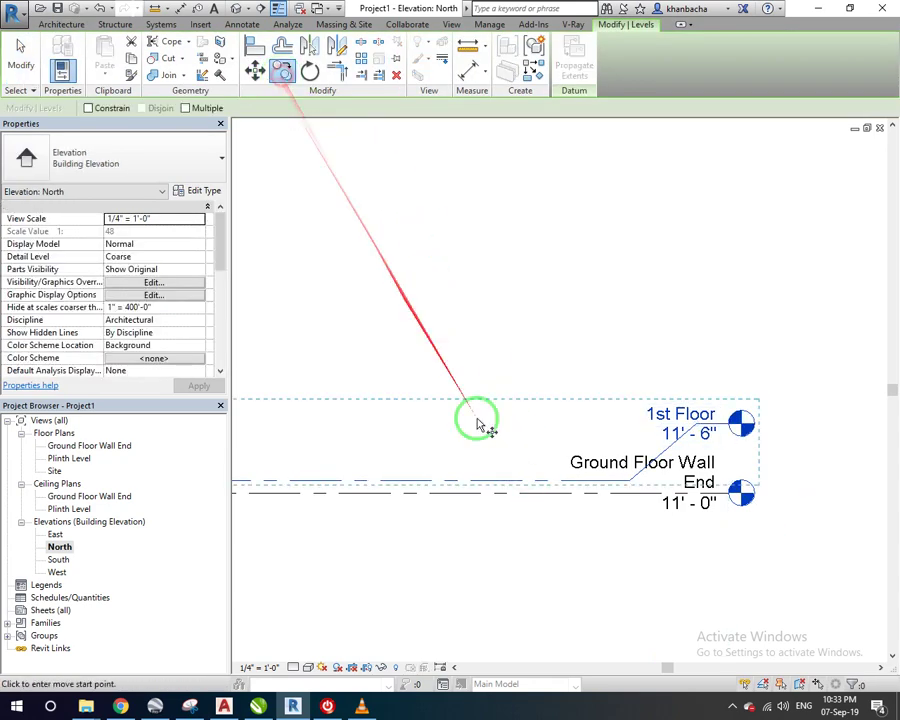
{"action": "left_click", "coordinate": [500, 480]}
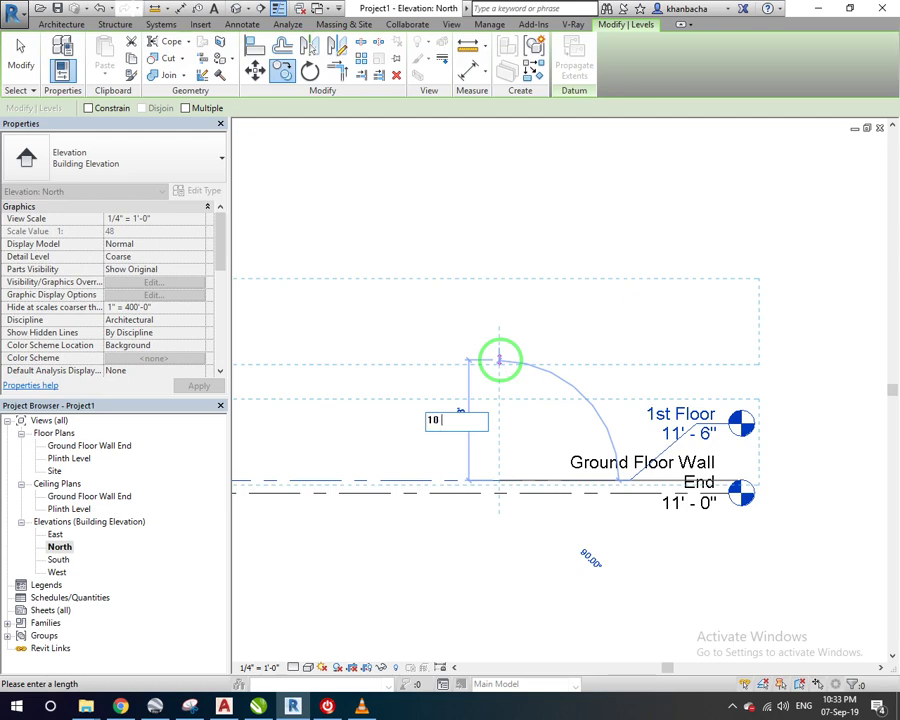
{"action": "key", "text": "Return"}
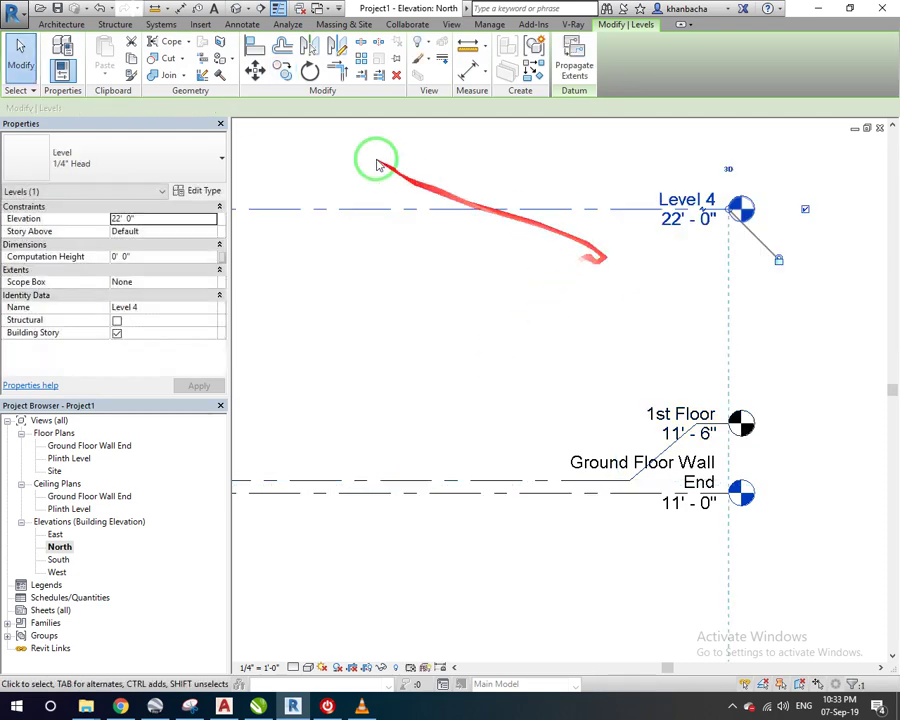
- Copy the level at 22' 0" vertically upward by 6"
{"action": "left_click", "coordinate": [281, 78]}
{"action": "left_click", "coordinate": [393, 208]}
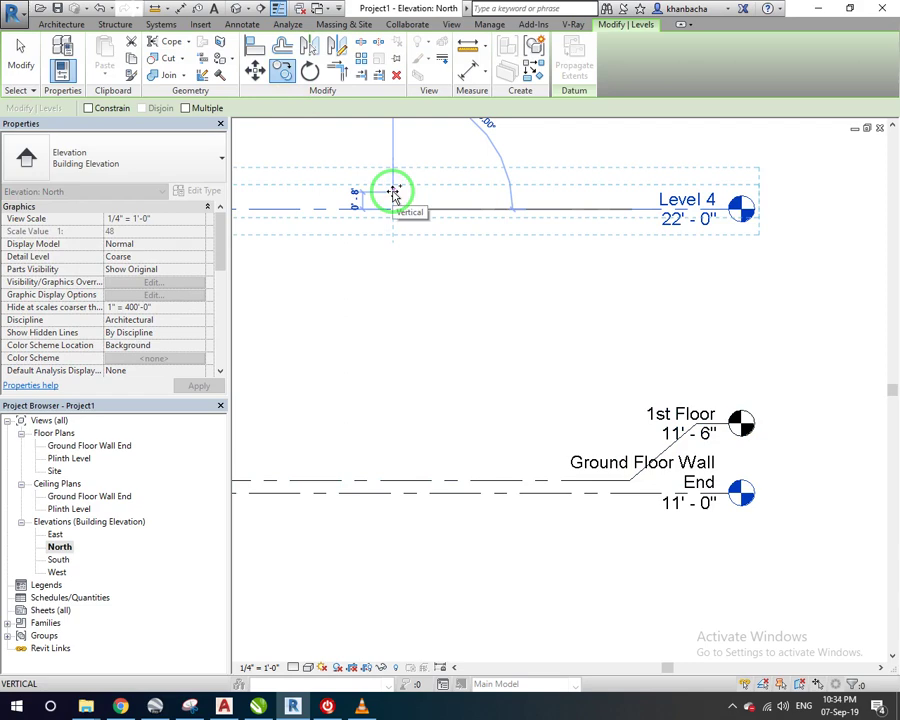
{"action": "key", "text": "Return"}
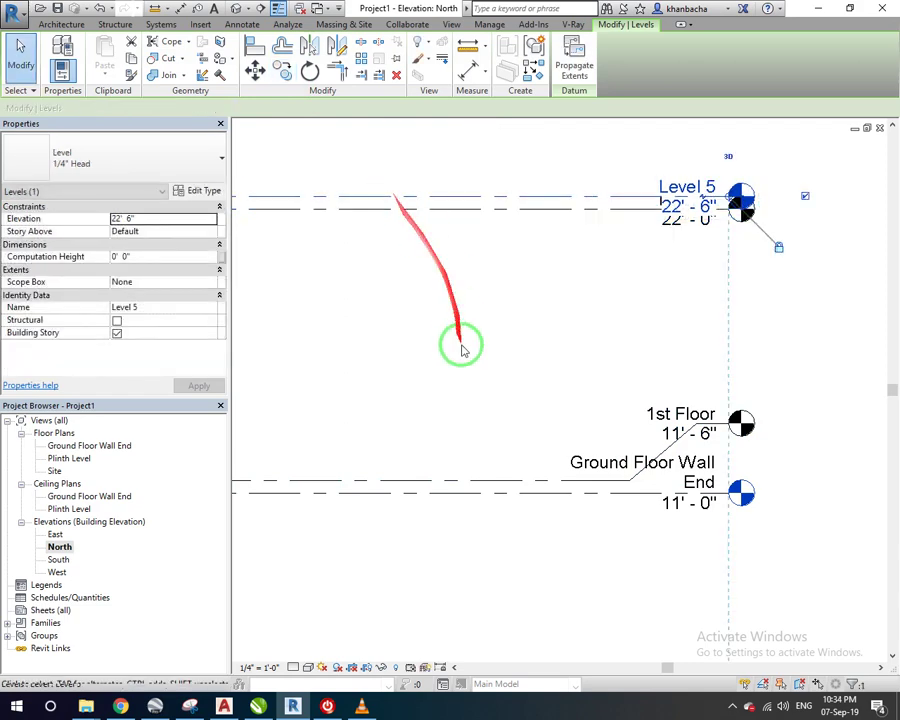
{"action": "left_click", "coordinate": [462, 390]}
- Add an elbow to the Level 5 line and raise its head and label clear above the Level 4 label
{"action": "middle_click_drag", "start_coordinate": [631, 331], "coordinate": [611, 444]}
{"action": "scroll", "coordinate": [705, 298], "scroll_direction": "up", "scroll_amount": 1}
{"action": "scroll", "coordinate": [707, 303], "scroll_direction": "up", "scroll_amount": 1}
{"action": "left_click", "coordinate": [538, 320]}
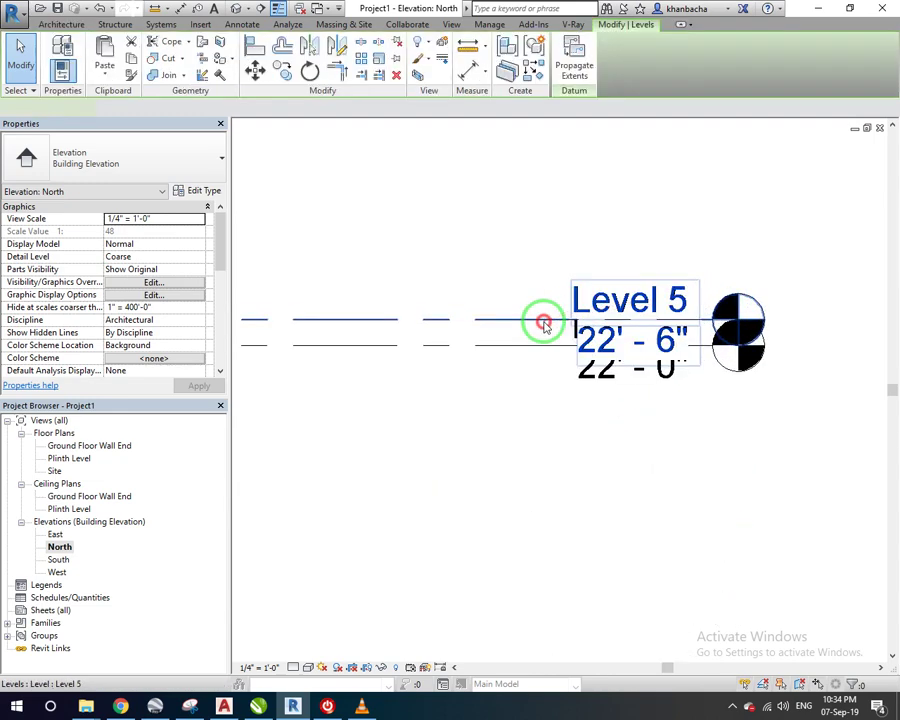
{"action": "left_click", "coordinate": [661, 324]}
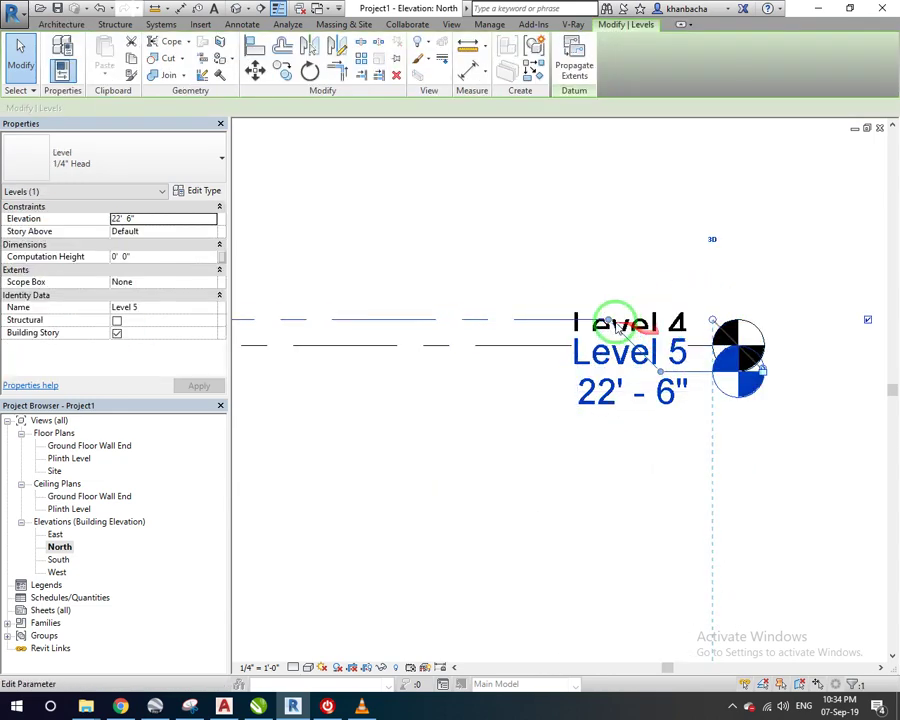
{"action": "left_click_drag", "start_coordinate": [582, 320], "coordinate": [526, 320]}
{"action": "left_click_drag", "start_coordinate": [661, 371], "coordinate": [667, 205]}
{"action": "left_click", "coordinate": [478, 225]}
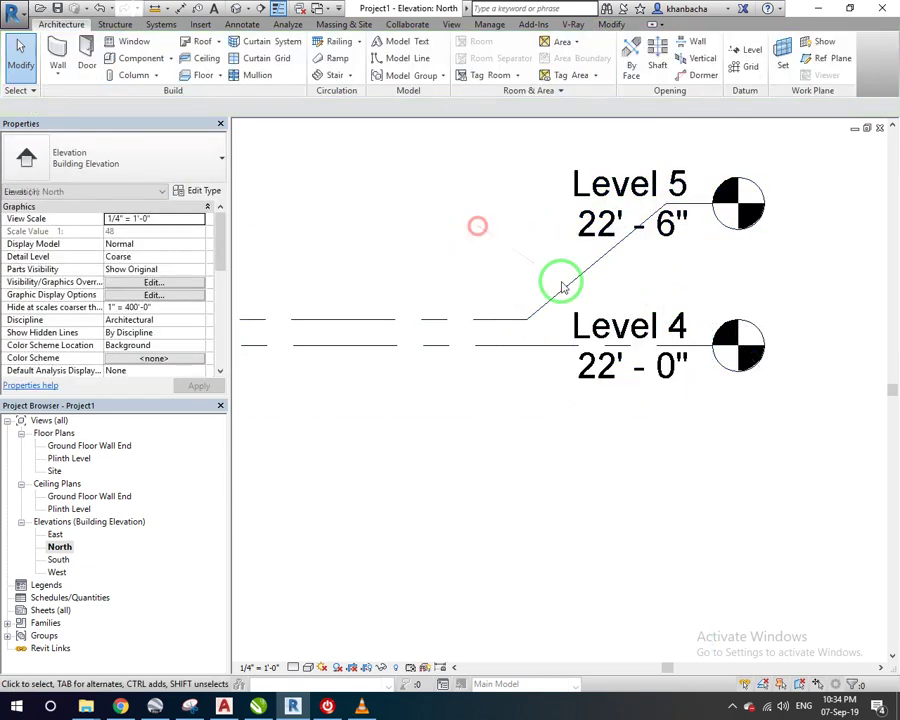
- Rename Level 4 as "1st FLoor Wall End"
{"action": "left_click", "coordinate": [621, 338]}
{"action": "left_click", "coordinate": [660, 339]}
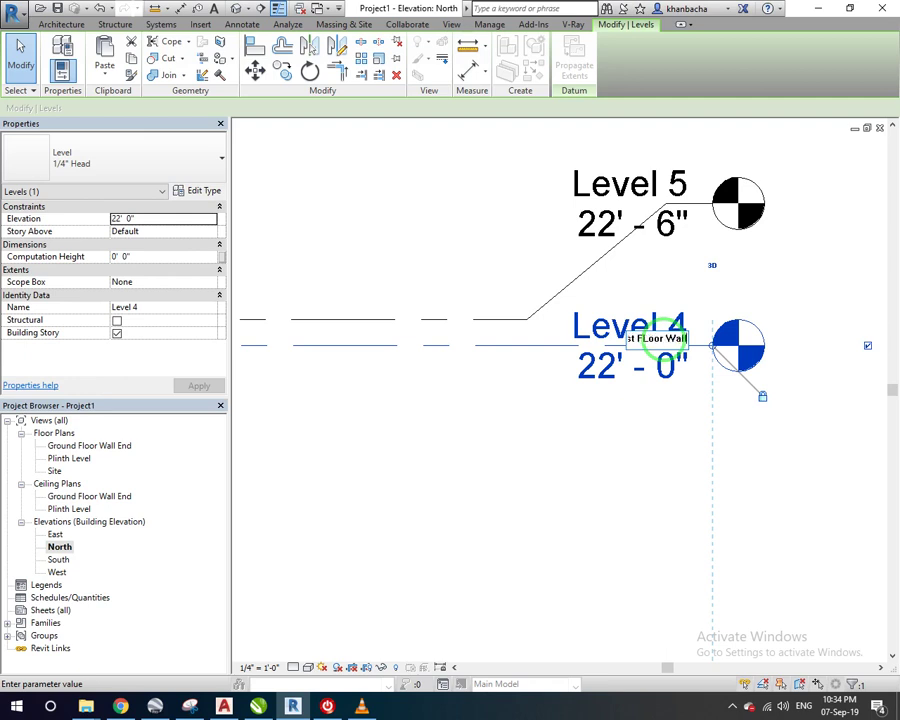
{"action": "type", "text": "1st FLoor Wall End"}
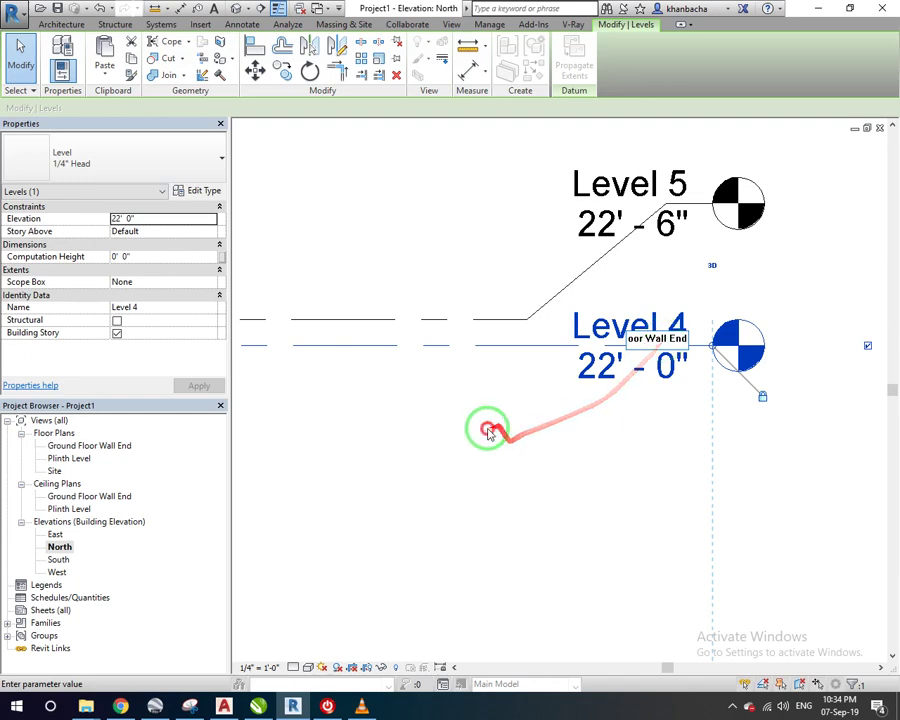
{"action": "key", "text": "Return"}
- Rename Level 5 as "2nd Floor"
{"action": "scroll", "coordinate": [575, 445], "scroll_direction": "down", "scroll_amount": 2}
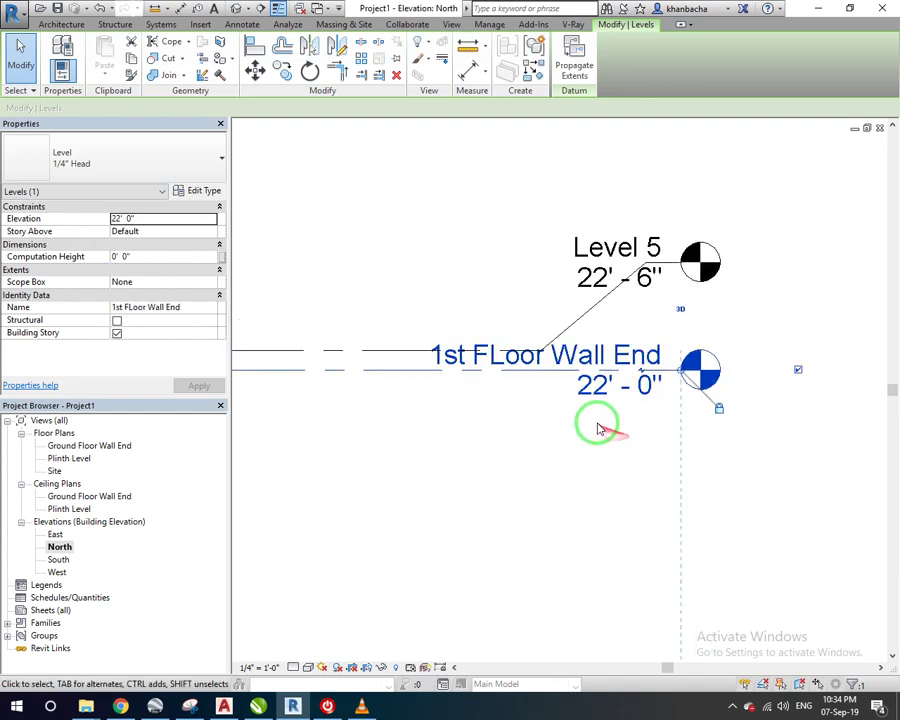
{"action": "scroll", "coordinate": [597, 428], "scroll_direction": "down", "scroll_amount": 2}
{"action": "scroll", "coordinate": [583, 342], "scroll_direction": "up", "scroll_amount": 4}
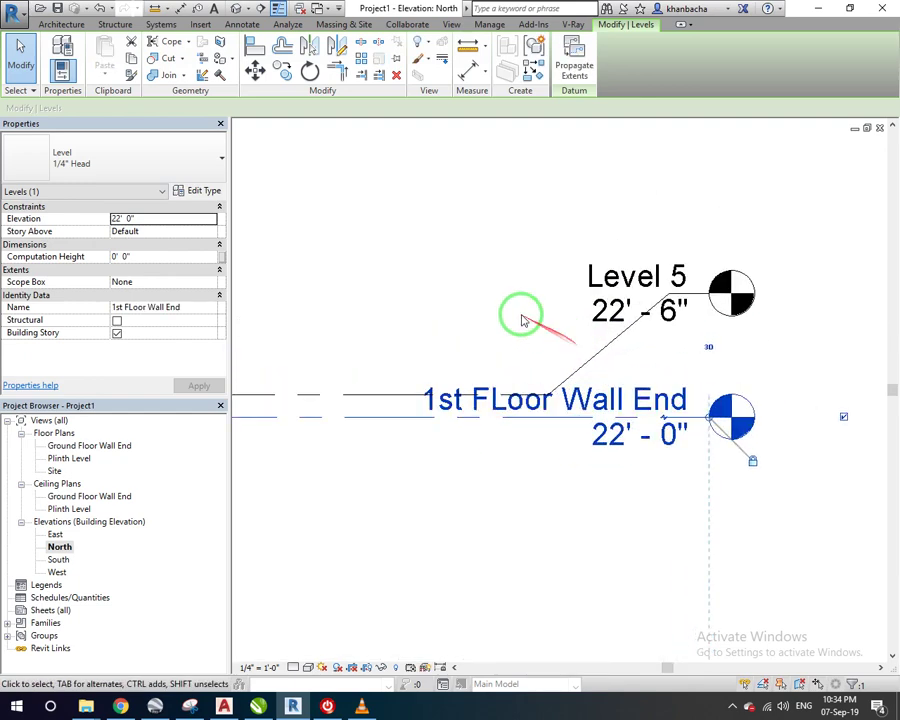
{"action": "left_click", "coordinate": [522, 320]}
{"action": "left_click", "coordinate": [638, 278]}
{"action": "left_click", "coordinate": [642, 282]}
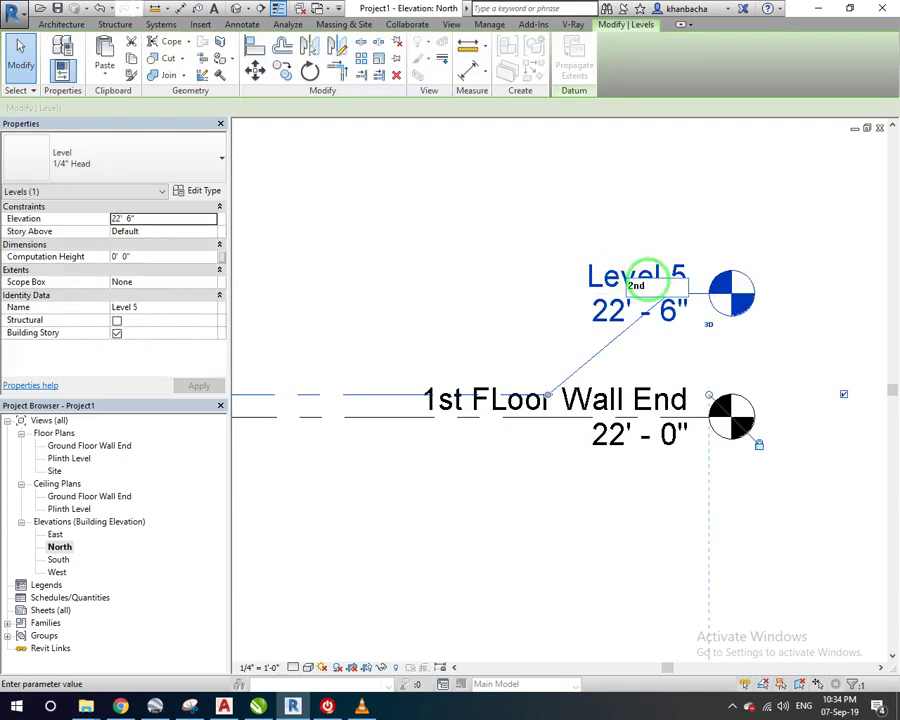
{"action": "type", "text": "2nd Floor"}
{"action": "key", "text": "Return"}
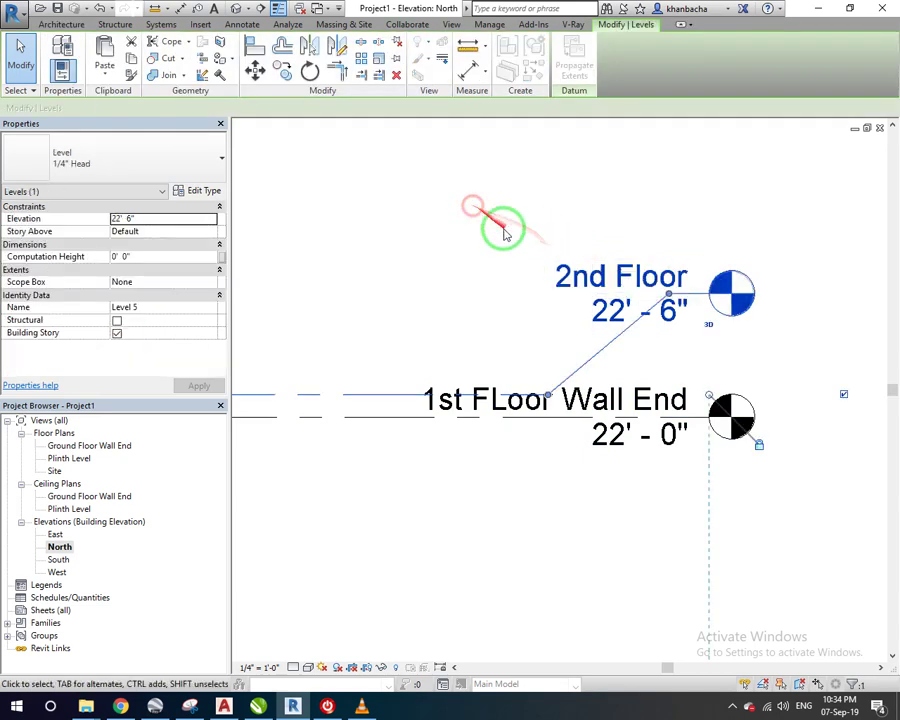
- Examine the head colours of all levels in the North elevation and compare them with the existing floor plan views
{"action": "scroll", "coordinate": [592, 310], "scroll_direction": "down", "scroll_amount": 4}
{"action": "scroll", "coordinate": [590, 310], "scroll_direction": "down", "scroll_amount": 1}
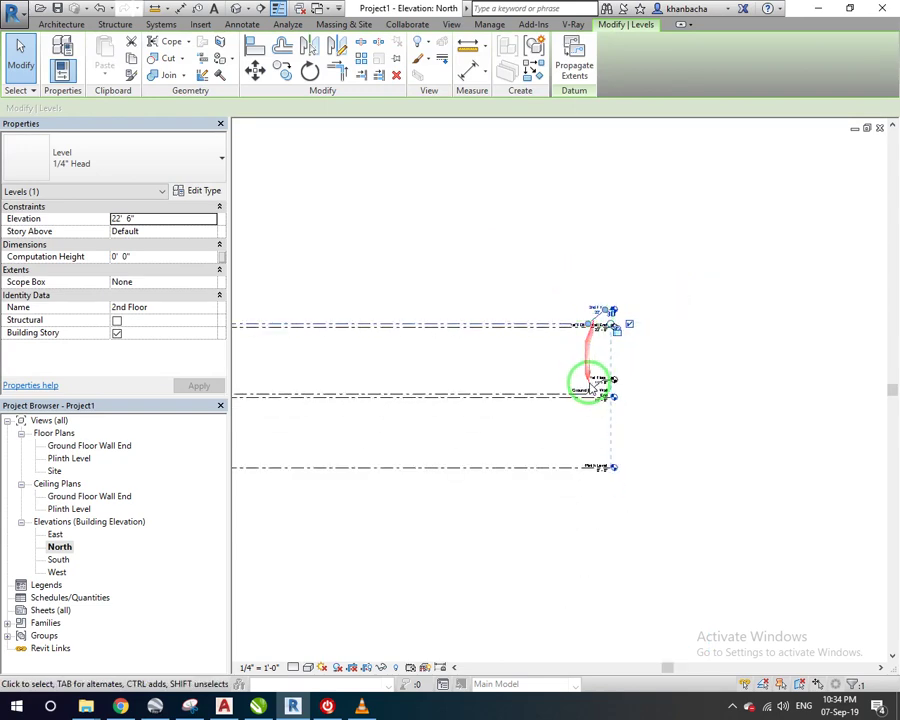
{"action": "scroll", "coordinate": [588, 380], "scroll_direction": "up", "scroll_amount": 2}
{"action": "left_click", "coordinate": [711, 391]}
{"action": "scroll", "coordinate": [668, 532], "scroll_direction": "up", "scroll_amount": 1}
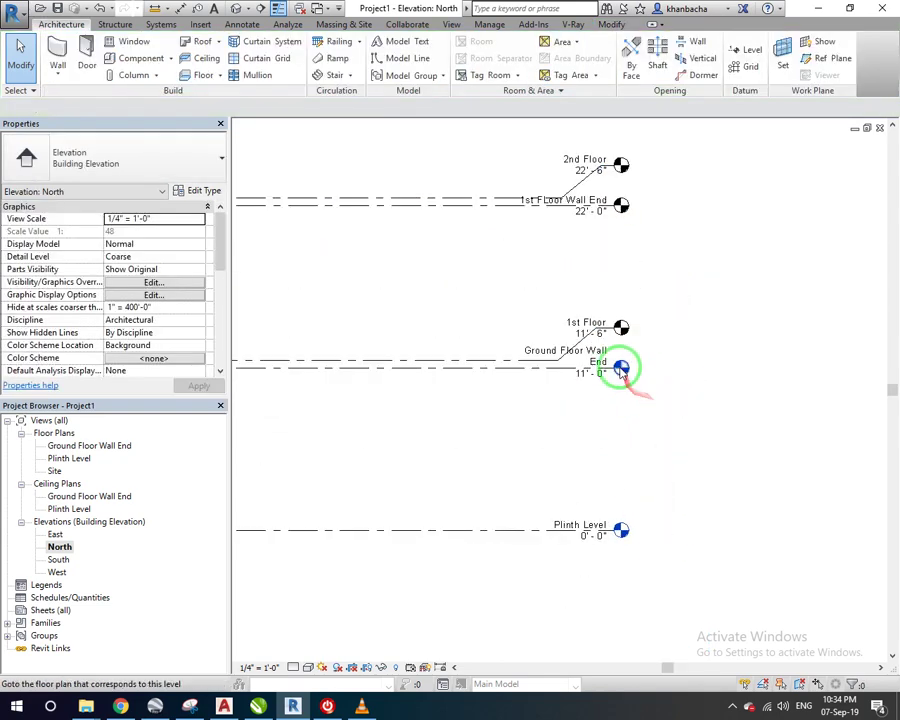
{"action": "scroll", "coordinate": [647, 530], "scroll_direction": "up", "scroll_amount": 2}
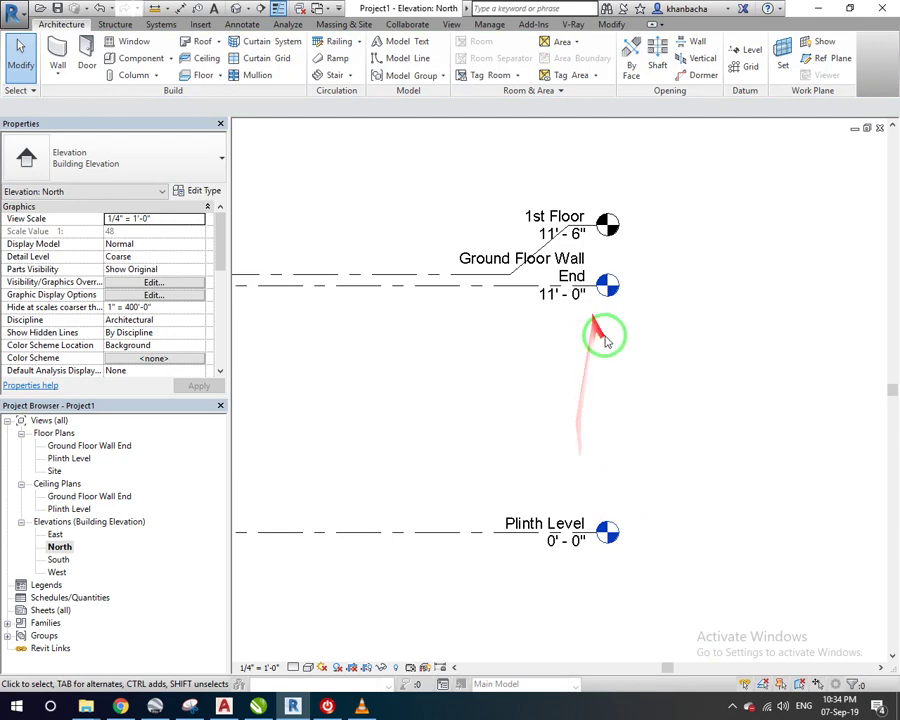
{"action": "scroll", "coordinate": [608, 352], "scroll_direction": "down", "scroll_amount": 2}
{"action": "middle_click_drag", "start_coordinate": [619, 263], "coordinate": [610, 370]}
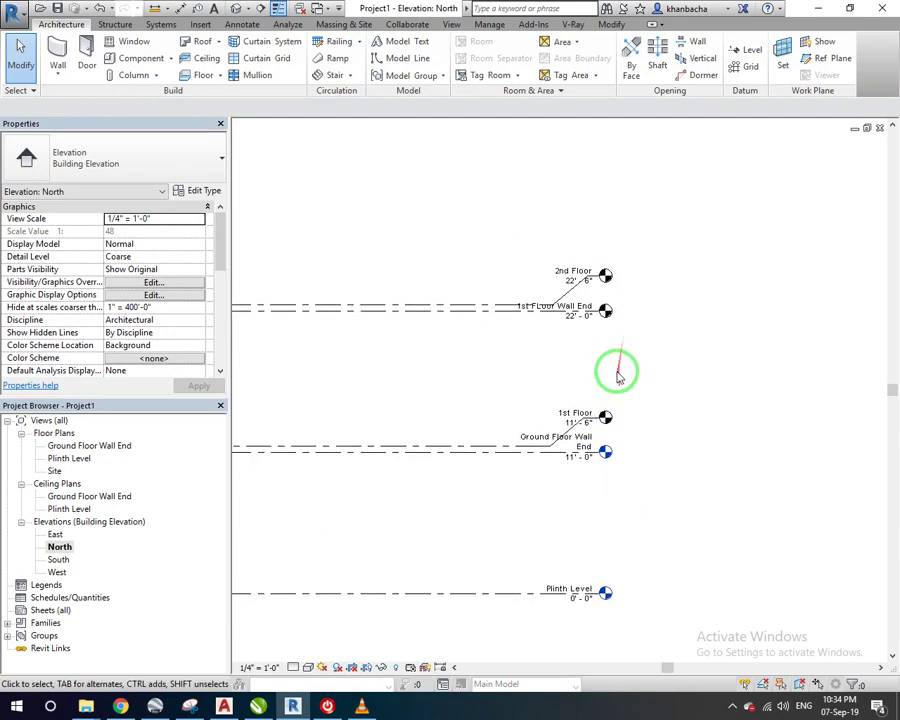
{"action": "scroll", "coordinate": [612, 370], "scroll_direction": "up", "scroll_amount": 2}
{"action": "left_click", "coordinate": [598, 462]}
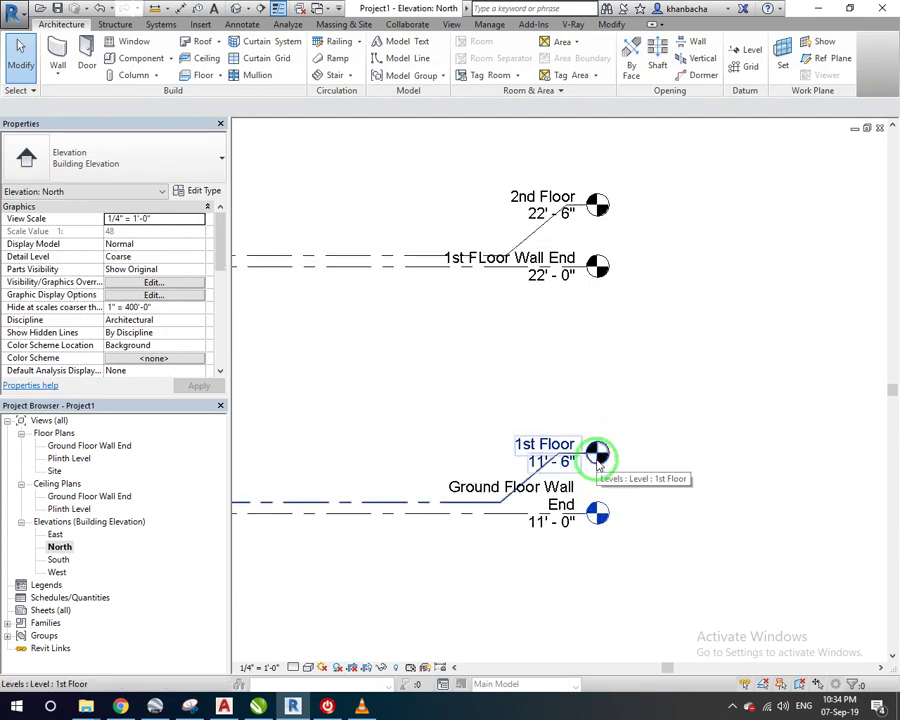
{"action": "middle_click_drag", "start_coordinate": [619, 408], "coordinate": [633, 428]}
{"action": "scroll", "coordinate": [671, 423], "scroll_direction": "down", "scroll_amount": 1}
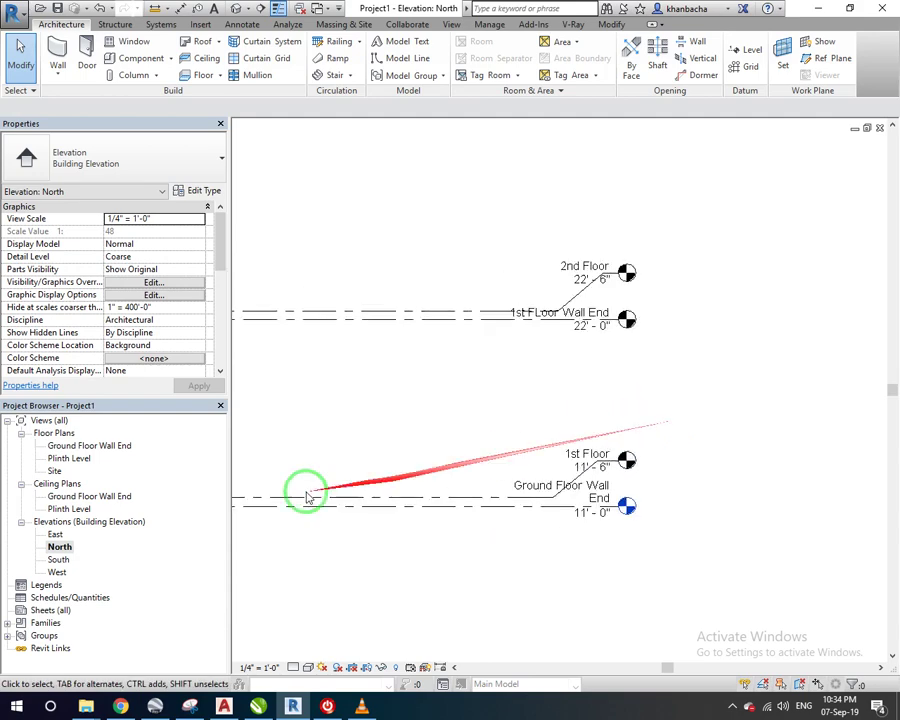
{"action": "scroll", "coordinate": [585, 524], "scroll_direction": "up", "scroll_amount": 2}
{"action": "left_click", "coordinate": [588, 527]}
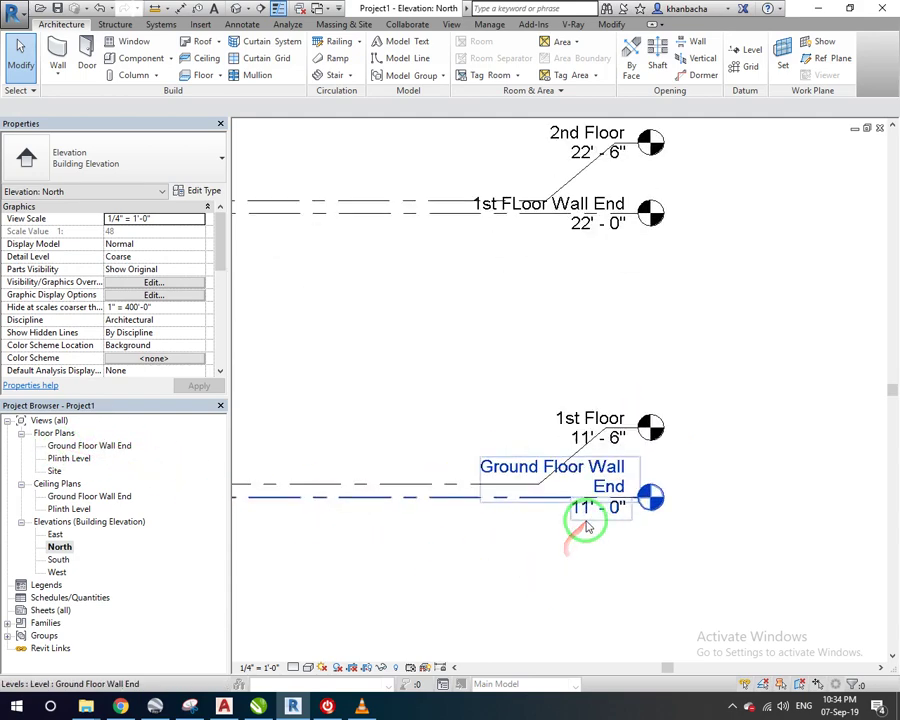
{"action": "scroll", "coordinate": [617, 494], "scroll_direction": "down", "scroll_amount": 3}
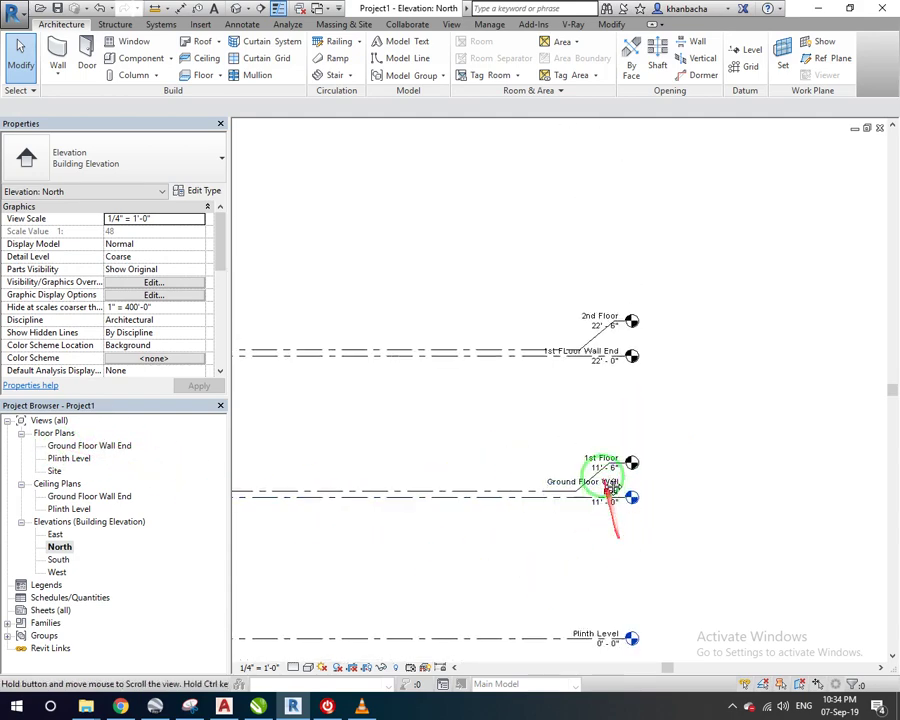
{"action": "middle_click_drag", "start_coordinate": [610, 490], "coordinate": [594, 426]}
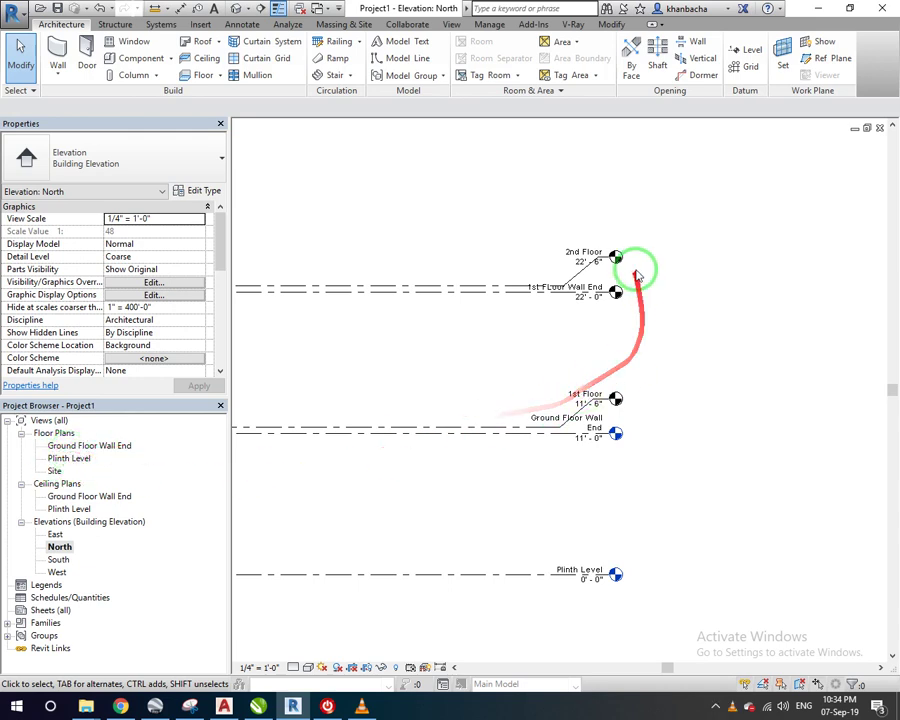
{"action": "scroll", "coordinate": [623, 257], "scroll_direction": "up", "scroll_amount": 2}
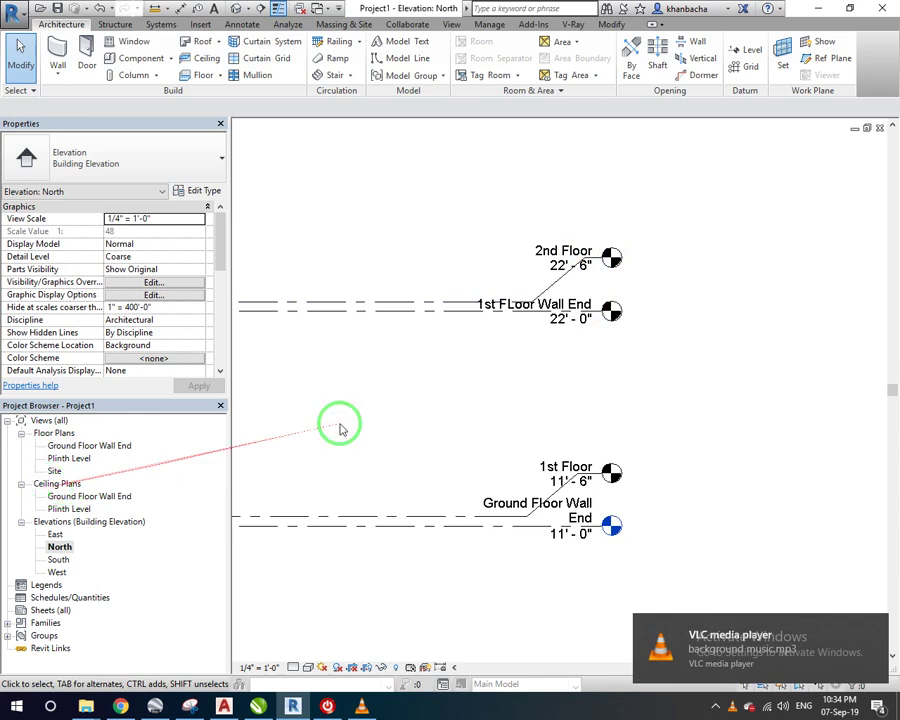
{"action": "scroll", "coordinate": [587, 418], "scroll_direction": "up", "scroll_amount": 1}
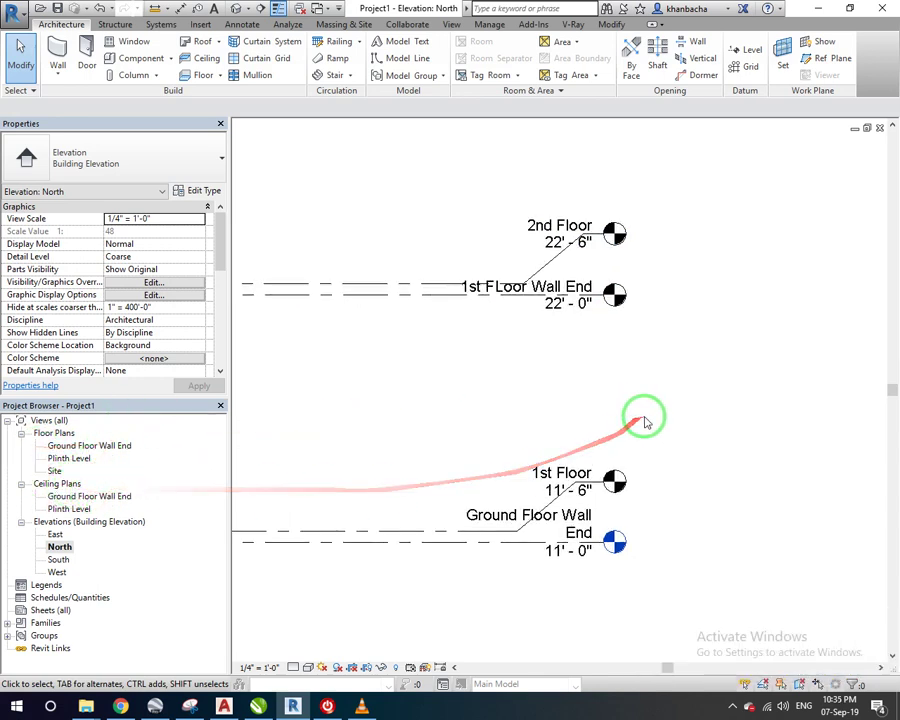
{"action": "middle_click_drag", "start_coordinate": [647, 362], "coordinate": [597, 373]}
- Create floor plan views for the 1st Floor, 1st FLoor Wall End and 2nd Floor levels, and return to the North elevation
{"action": "left_click", "coordinate": [446, 22]}
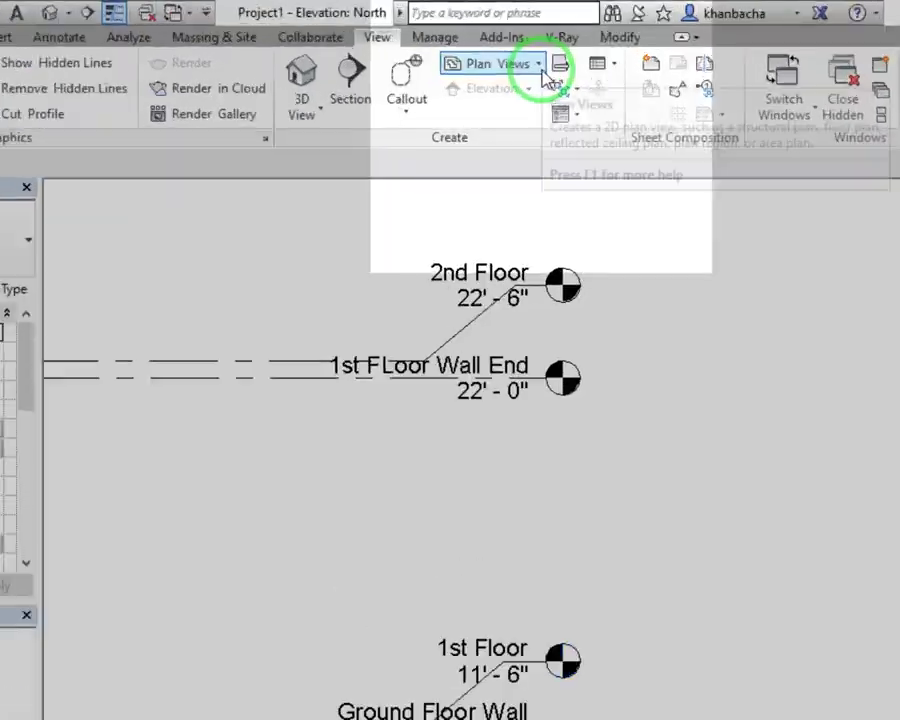
{"action": "left_click", "coordinate": [577, 50]}
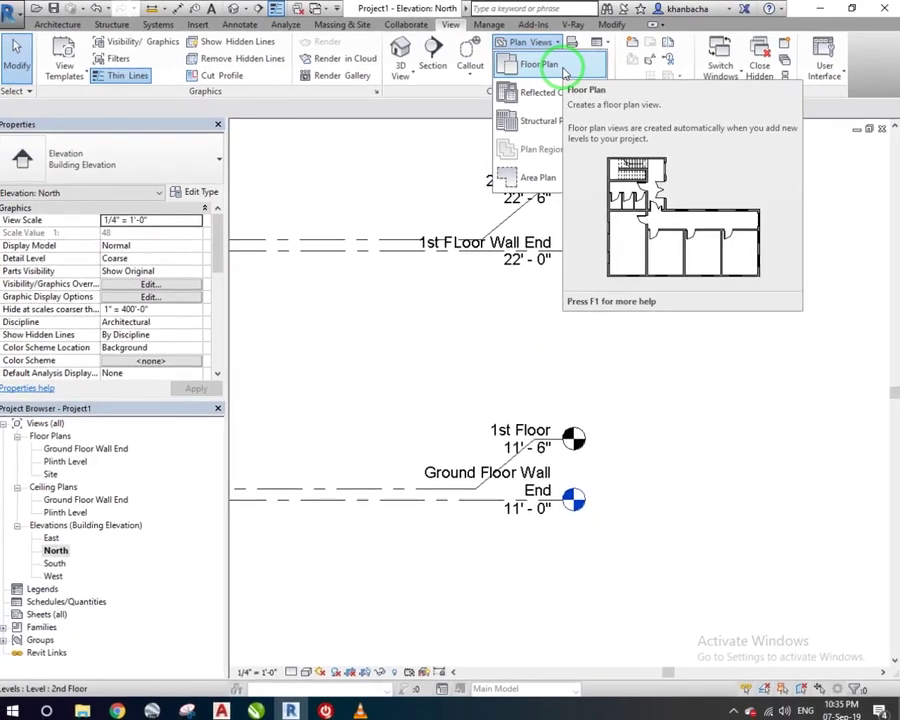
{"action": "left_click", "coordinate": [457, 272]}
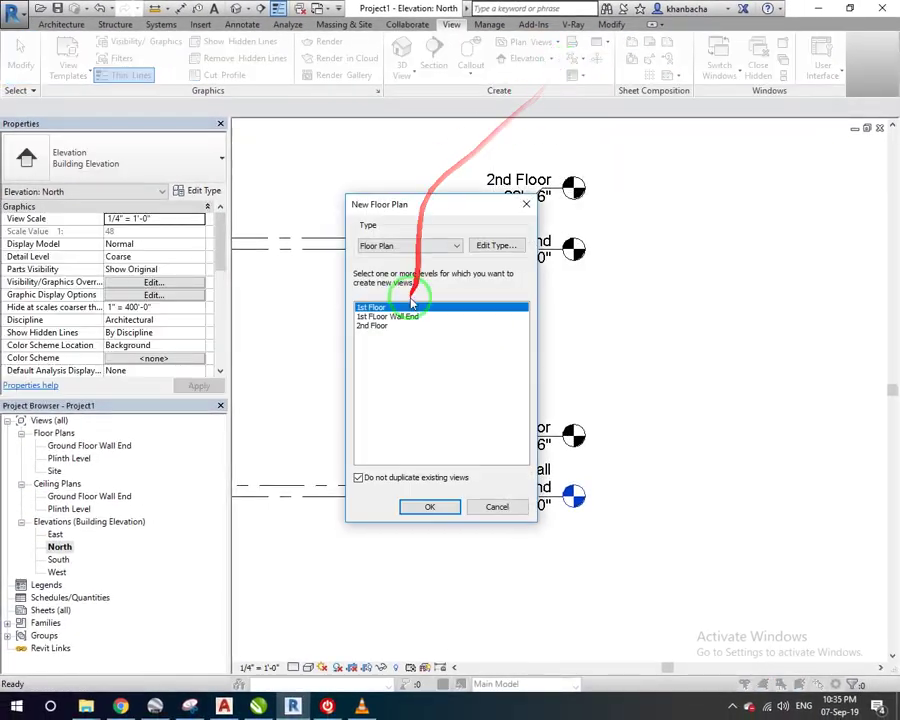
{"action": "left_click_drag", "start_coordinate": [412, 203], "coordinate": [401, 200]}
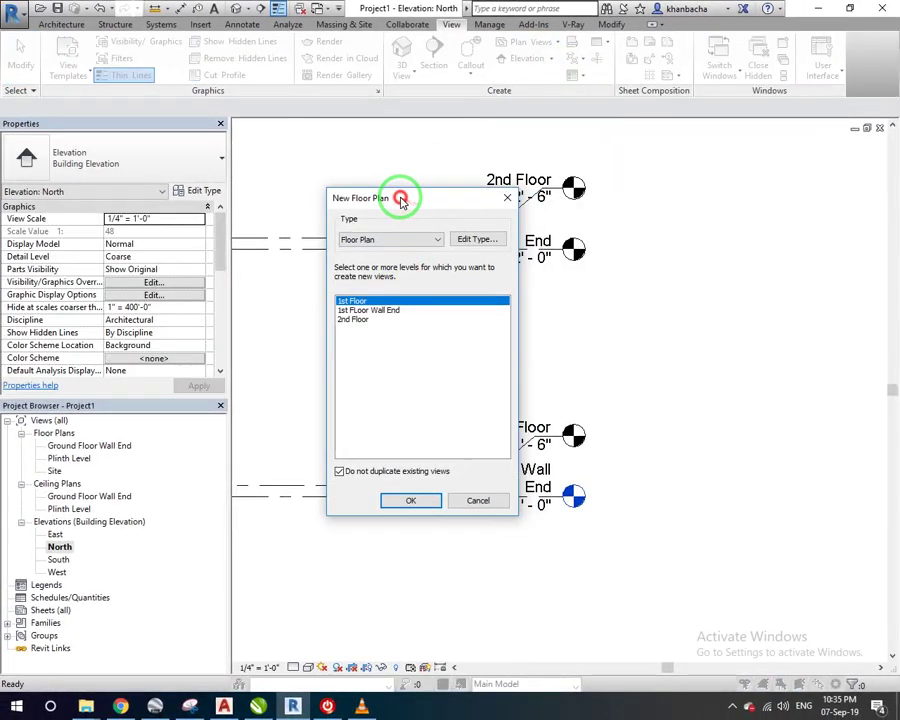
{"action": "left_click", "coordinate": [374, 321], "text": "shift"}
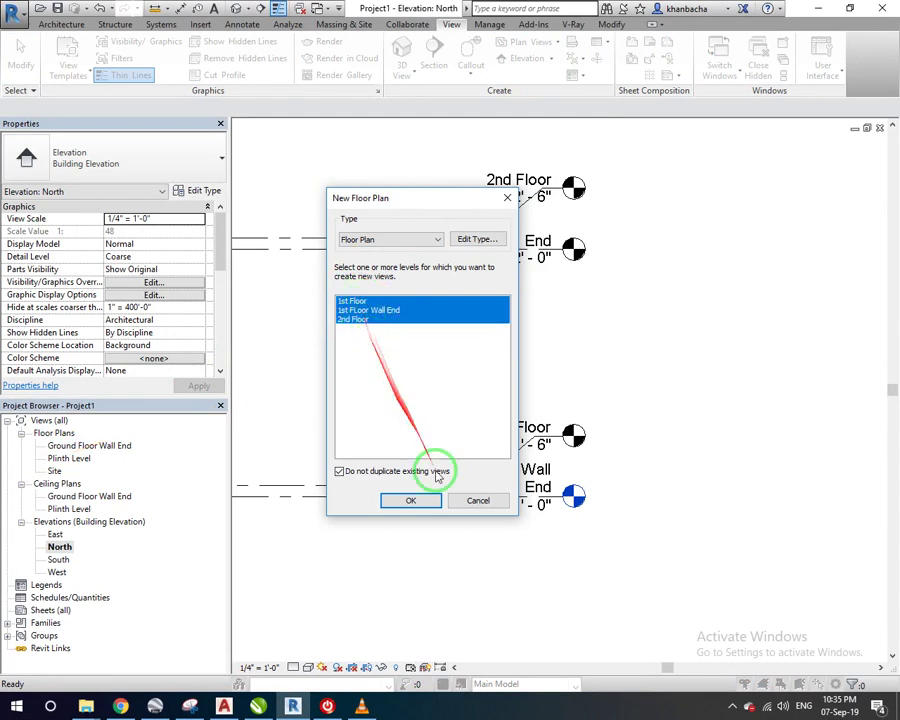
{"action": "left_click", "coordinate": [413, 500]}
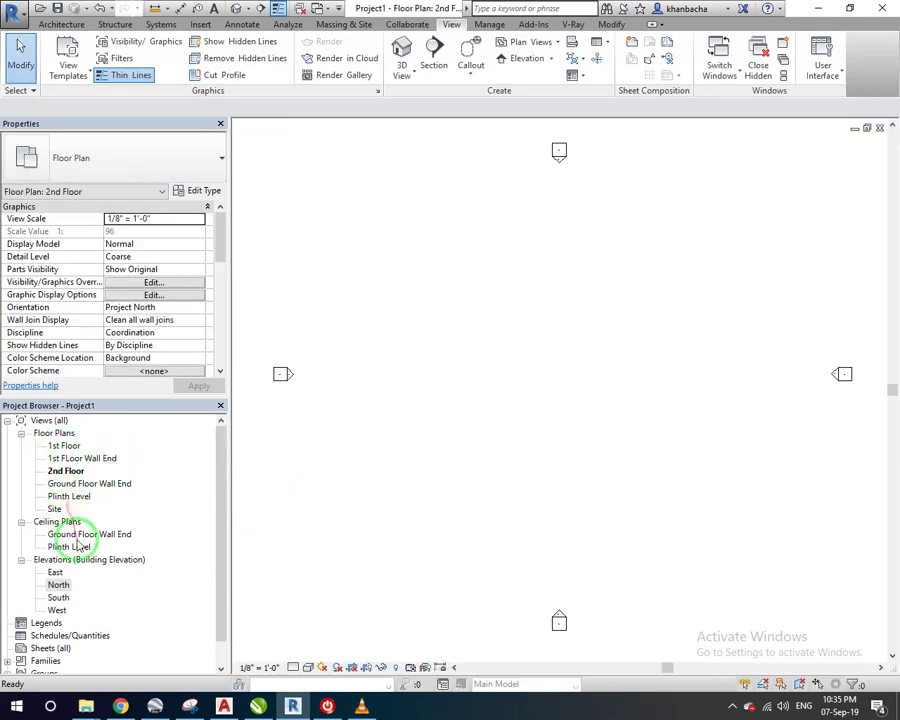
{"action": "double_click", "coordinate": [57, 585]}
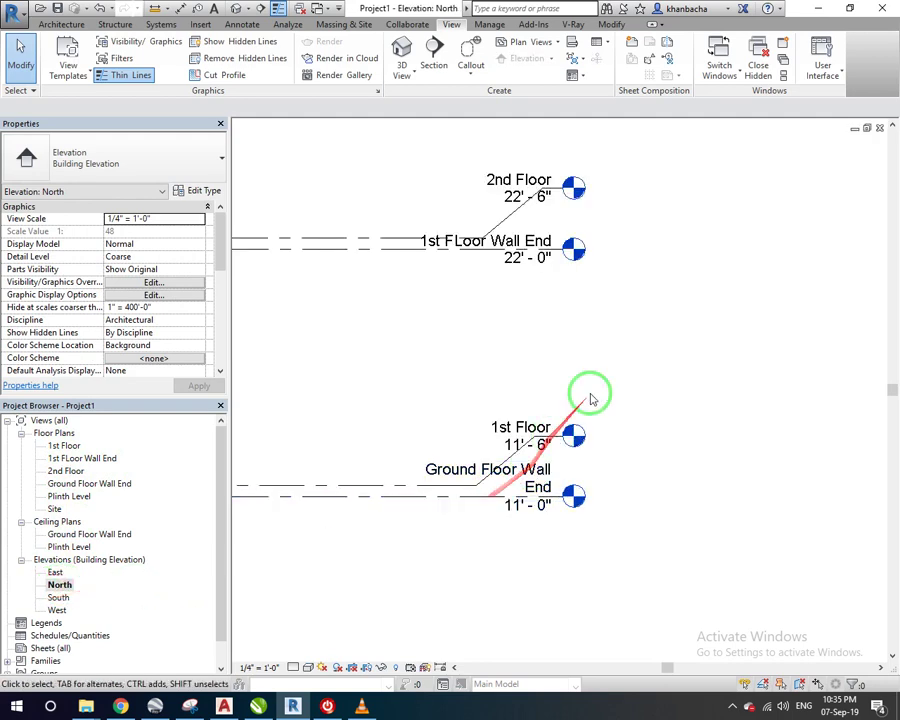
{"action": "scroll", "coordinate": [600, 230], "scroll_direction": "down", "scroll_amount": 3}
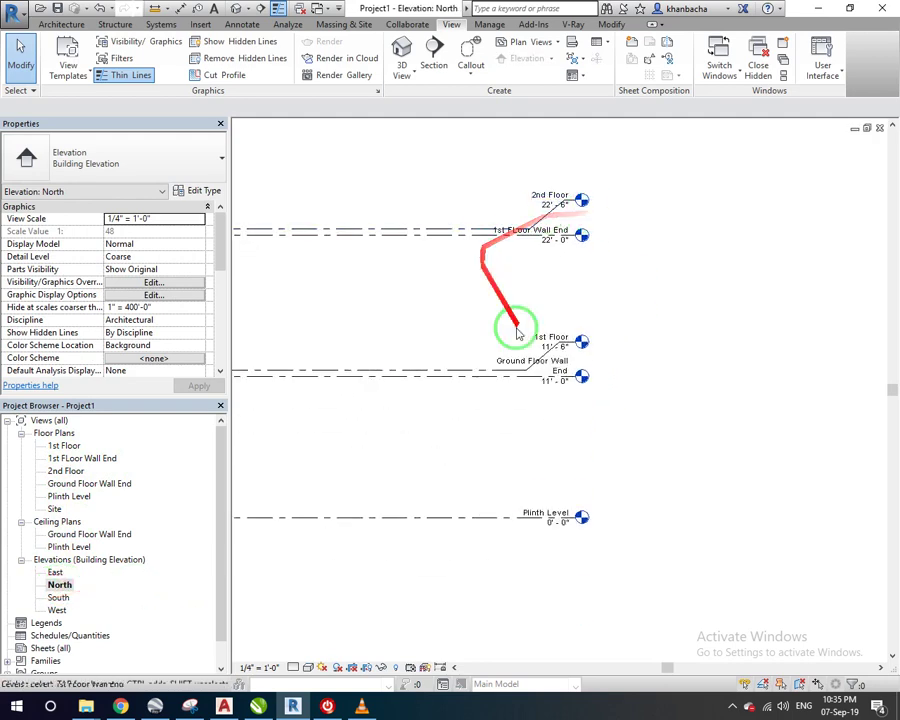
{"action": "middle_click_drag", "start_coordinate": [563, 330], "coordinate": [698, 306]}
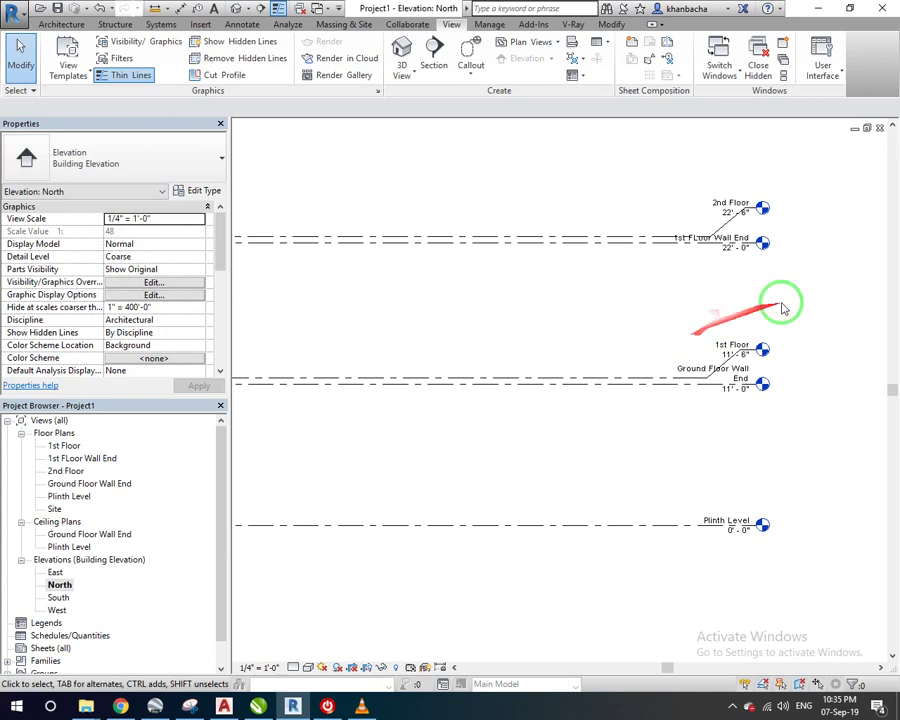
{"action": "scroll", "coordinate": [799, 320], "scroll_direction": "up", "scroll_amount": 1}
{"action": "middle_click_drag", "start_coordinate": [784, 325], "coordinate": [765, 334]}
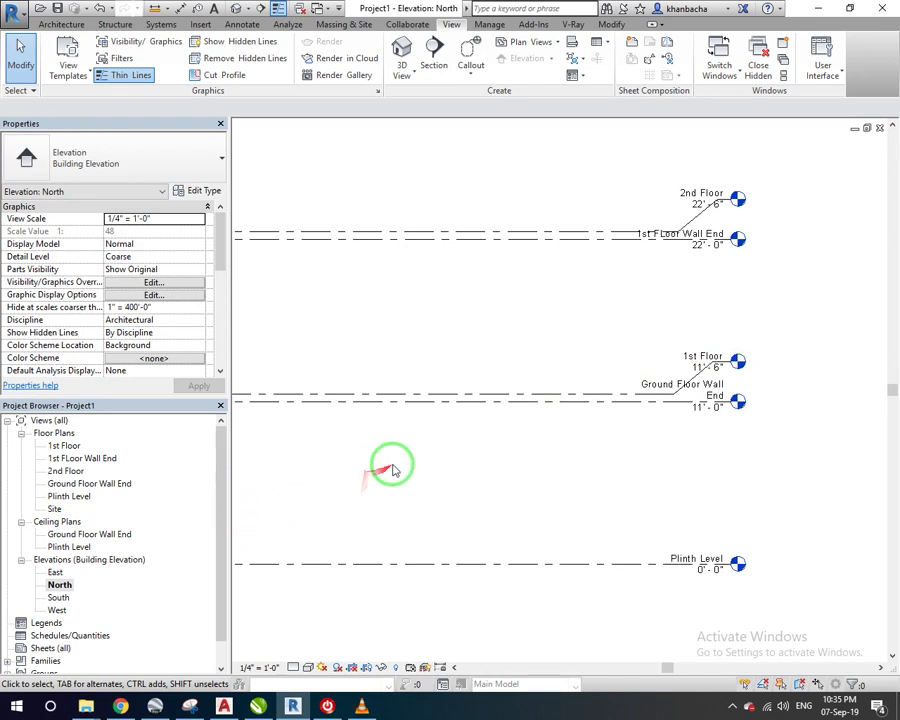
{"action": "scroll", "coordinate": [723, 366], "scroll_direction": "up", "scroll_amount": 3}
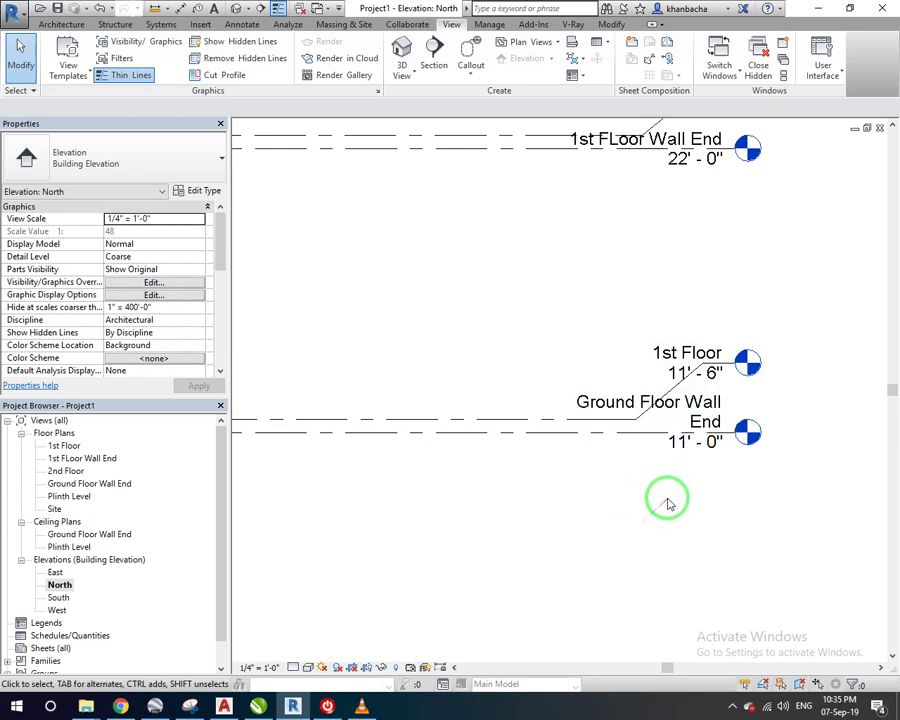
{"action": "scroll", "coordinate": [695, 441], "scroll_direction": "down", "scroll_amount": 2}
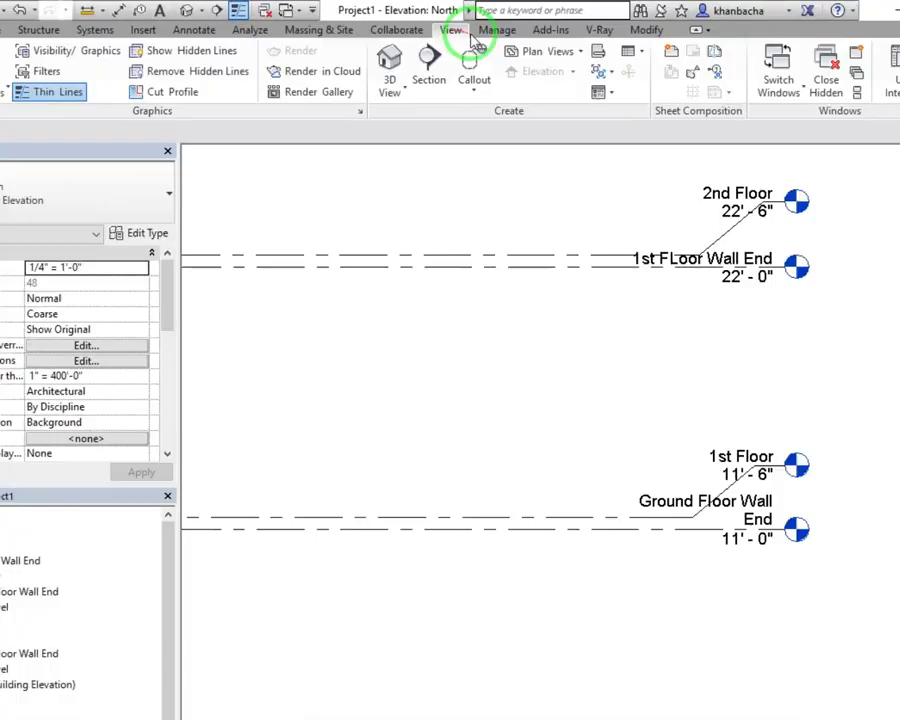
- Create reflected ceiling plans for the 1st Floor, 1st FLoor Wall End and 2nd Floor levels, and open the Plinth Level floor plan
{"action": "left_click", "coordinate": [549, 46]}
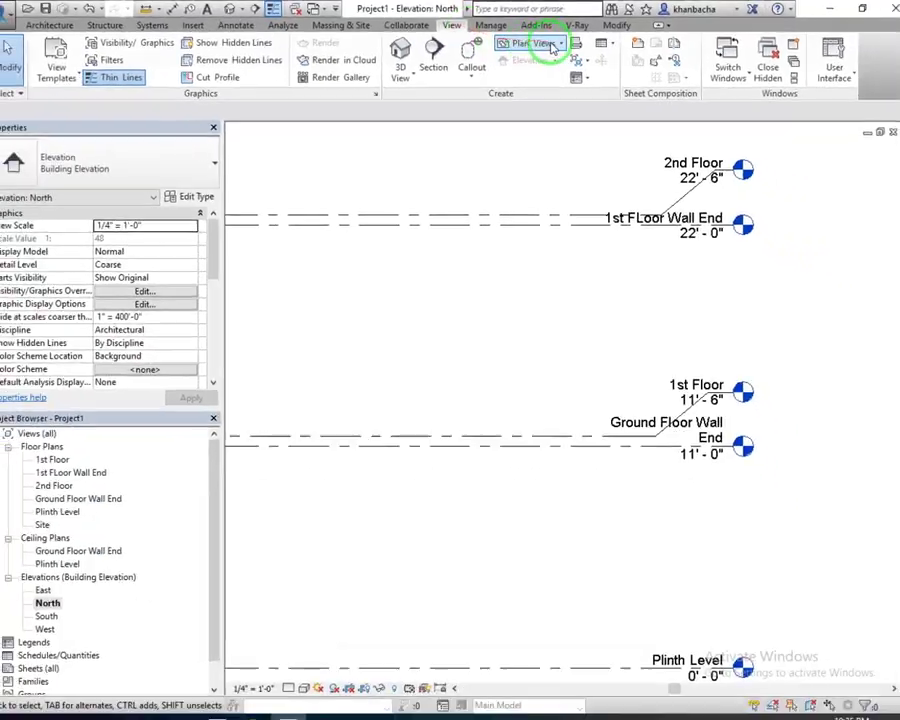
{"action": "left_click", "coordinate": [549, 46]}
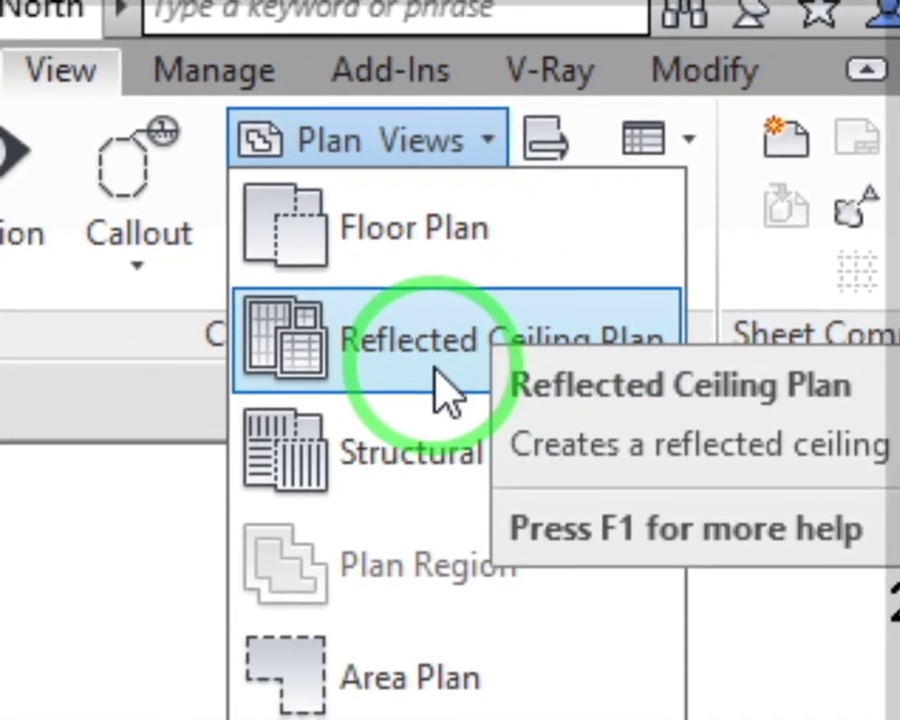
{"action": "left_click", "coordinate": [437, 372]}
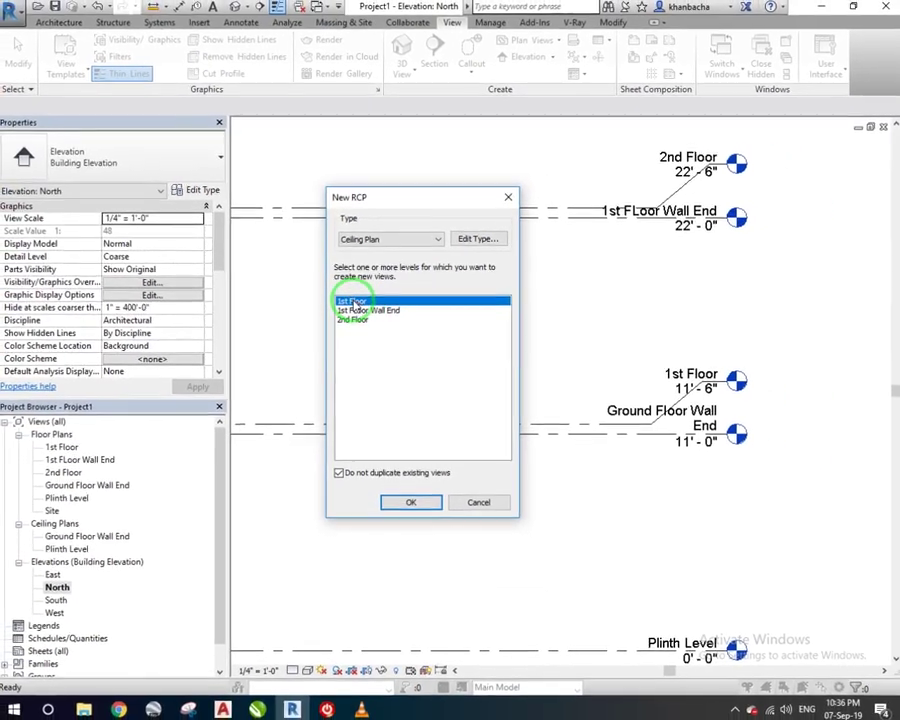
{"action": "left_click", "coordinate": [352, 320], "text": "shift"}
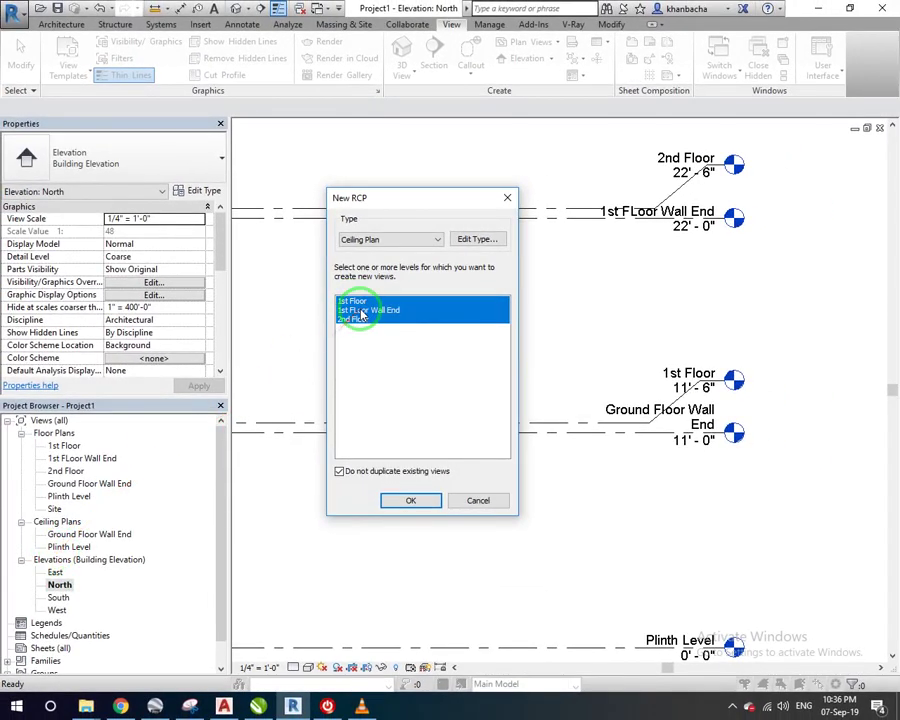
{"action": "left_click", "coordinate": [376, 241]}
{"action": "left_click", "coordinate": [379, 246]}
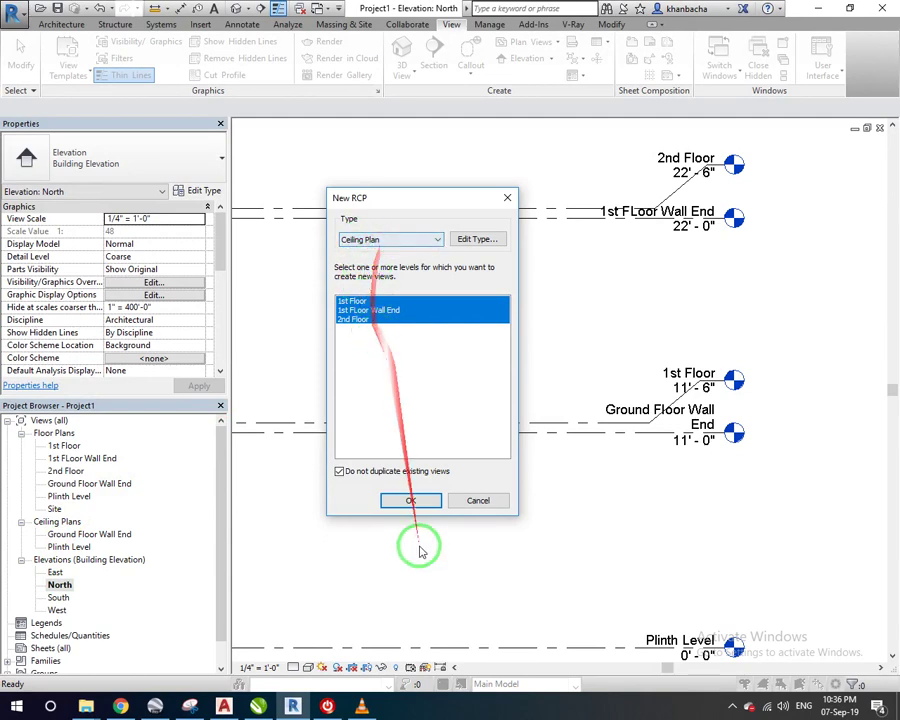
{"action": "left_click", "coordinate": [411, 501]}
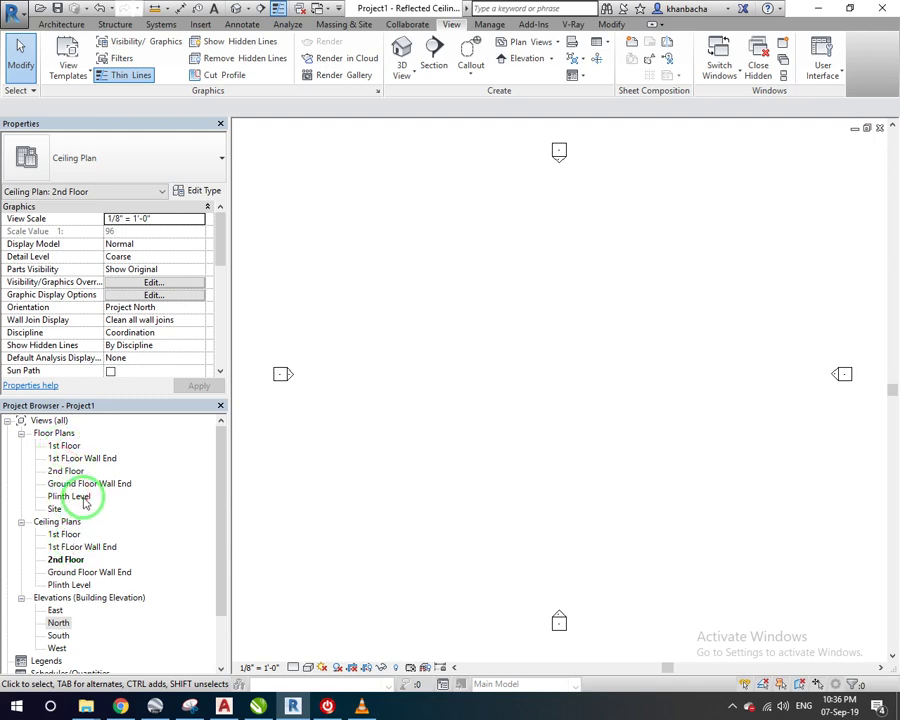
{"action": "double_click", "coordinate": [84, 499]}
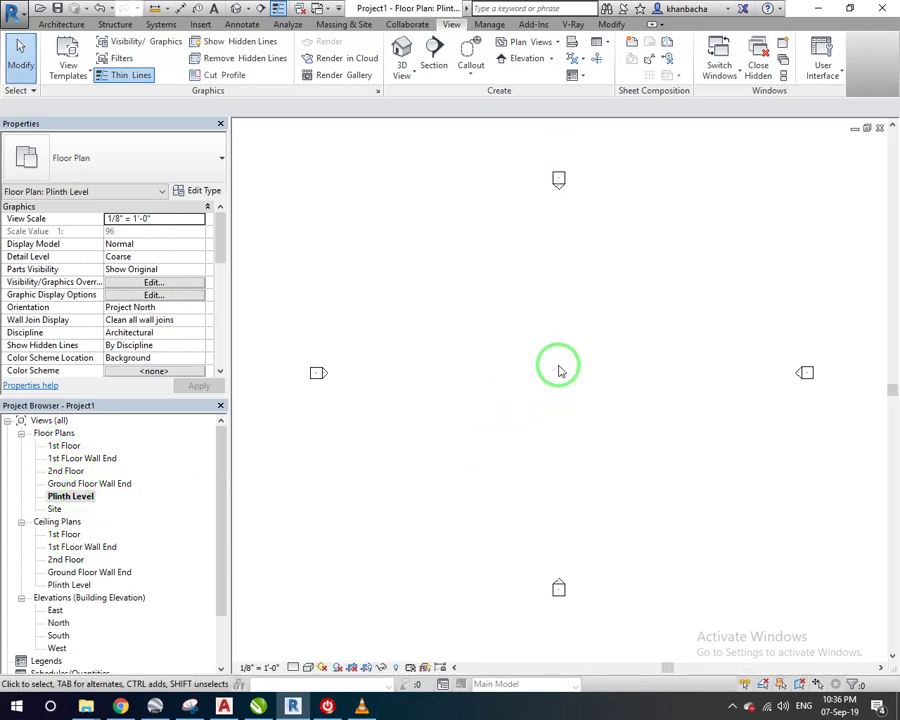